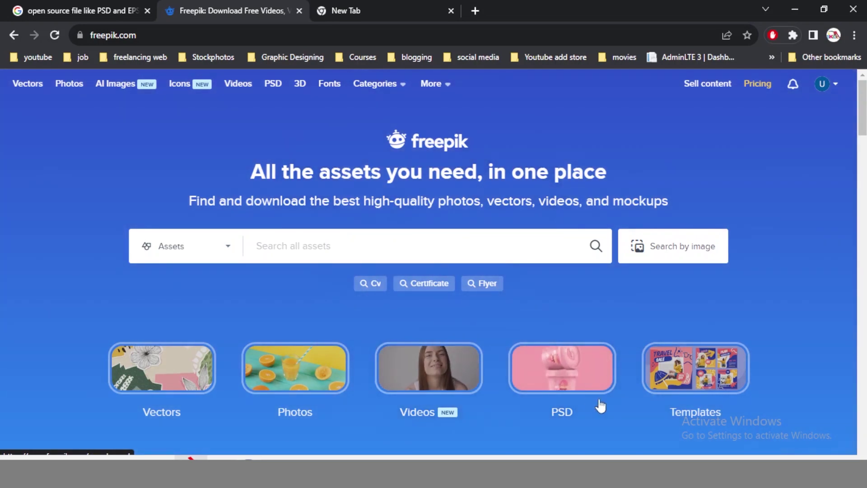
scroll(723, 357, down, 3)
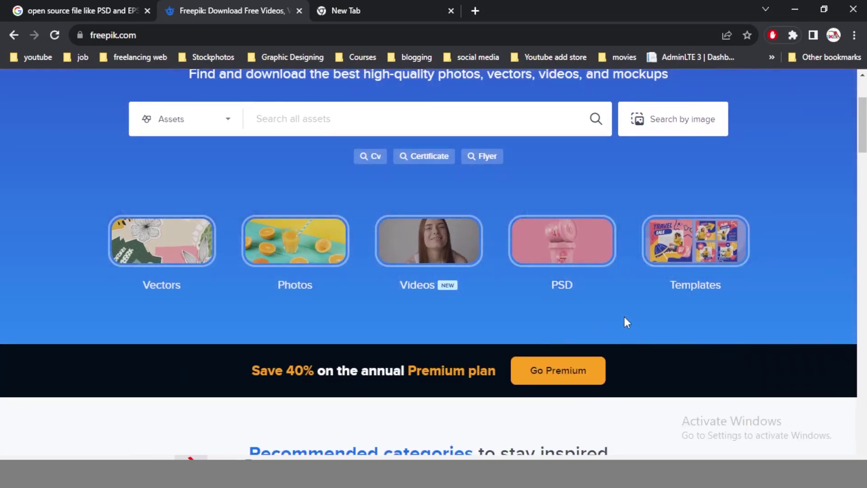
scroll(627, 322, up, 3)
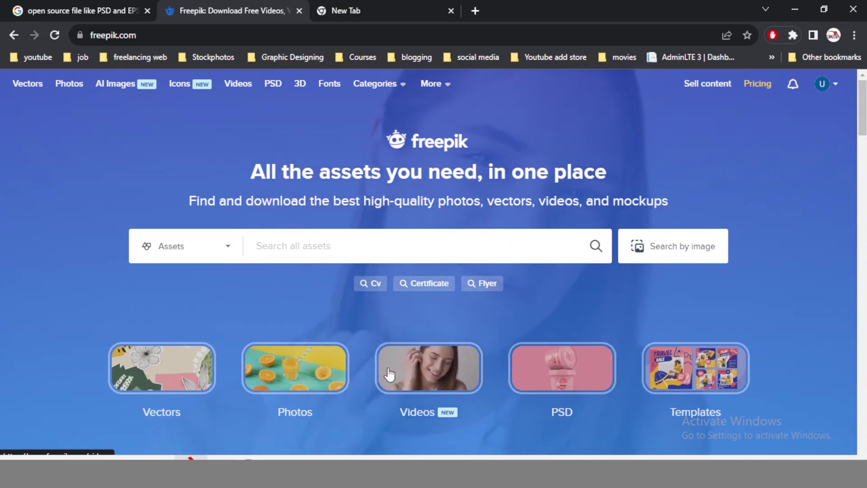
scroll(366, 281, down, 3)
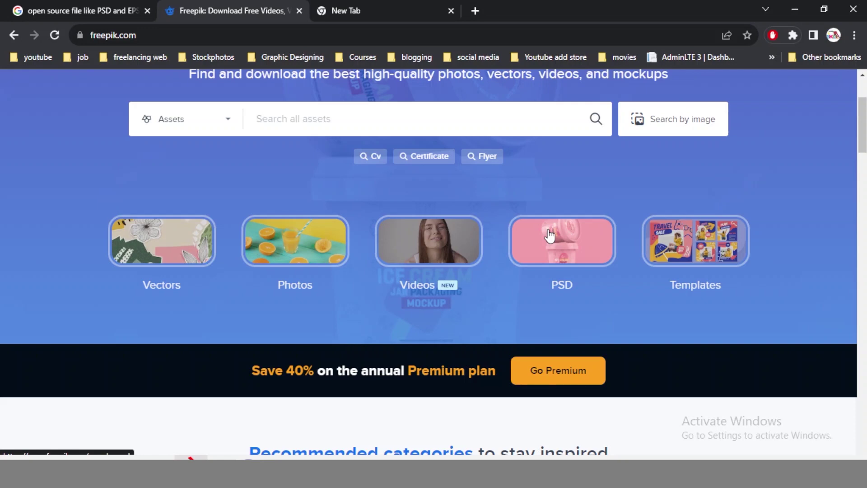
- Open Freepik's PSD and Vectors collections in new tabs
right_click(549, 234)
click(558, 236)
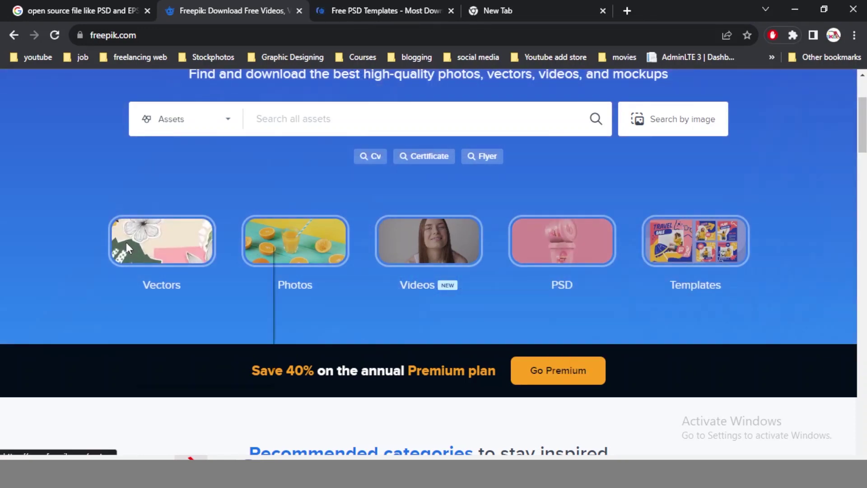
right_click(127, 245)
click(172, 248)
- Browse the popular PSD templates page
key(ctrl+Tab)
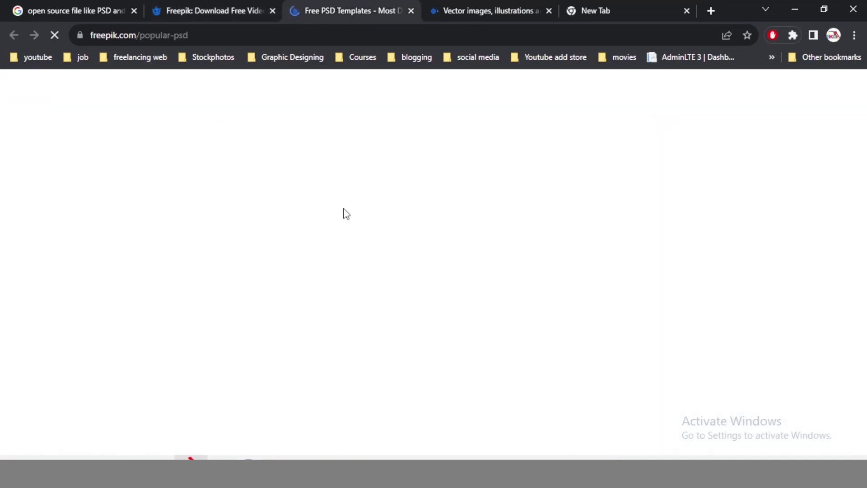
scroll(309, 229, down, 4)
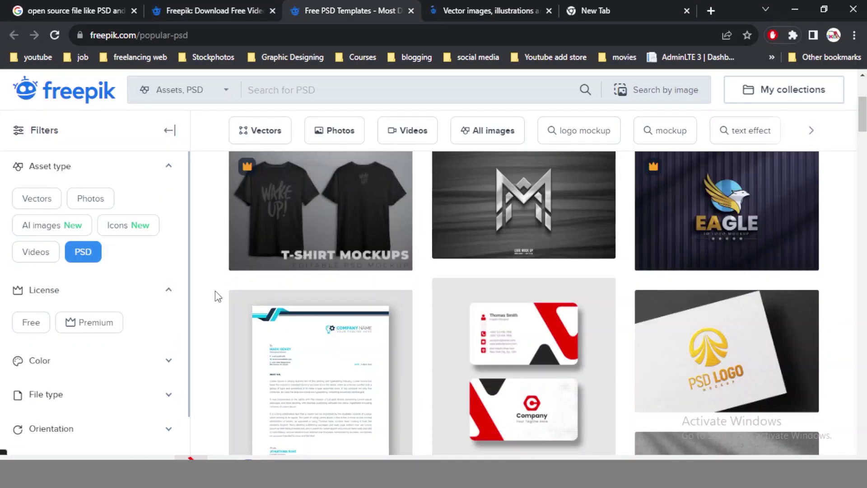
scroll(216, 296, down, 1)
scroll(216, 296, down, 5)
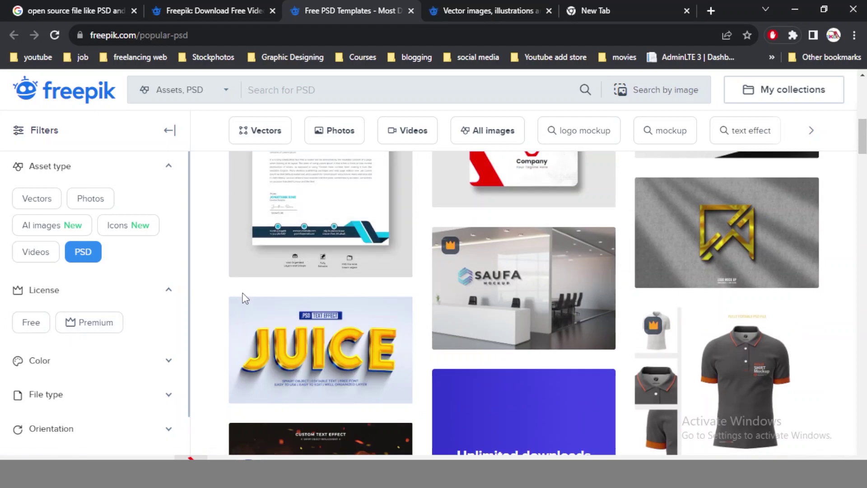
mouse_move(524, 288)
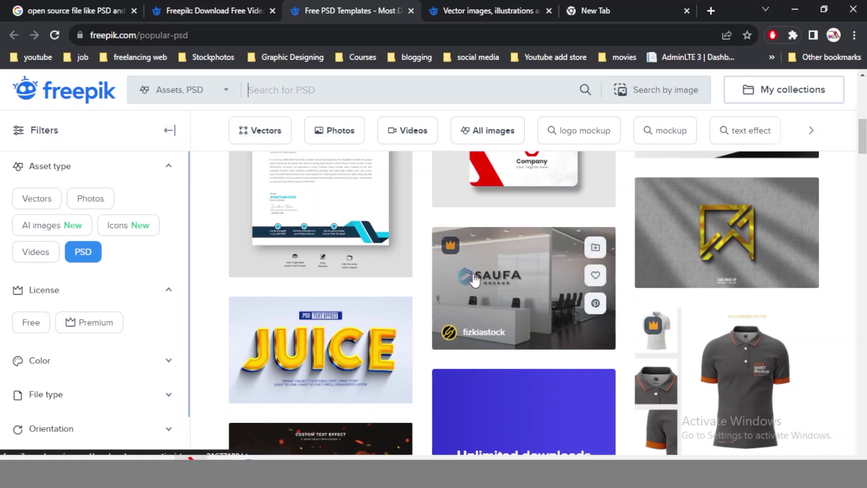
scroll(323, 309, down, 3)
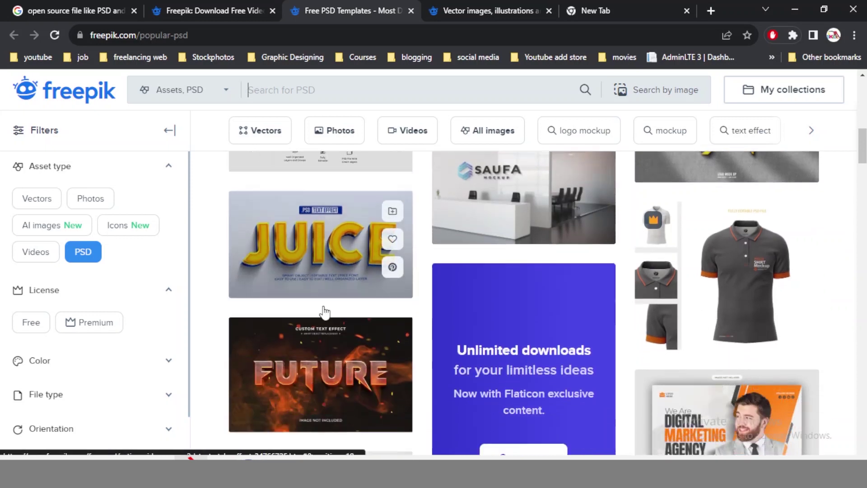
scroll(337, 228, down, 3)
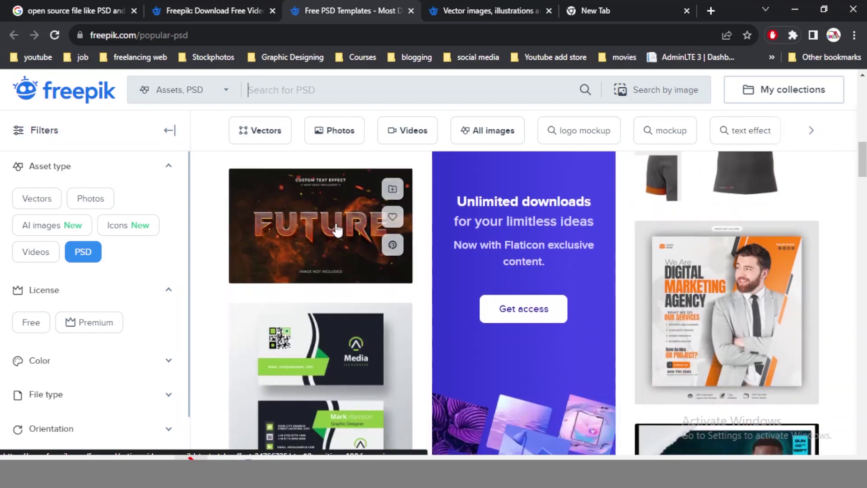
scroll(336, 228, down, 3)
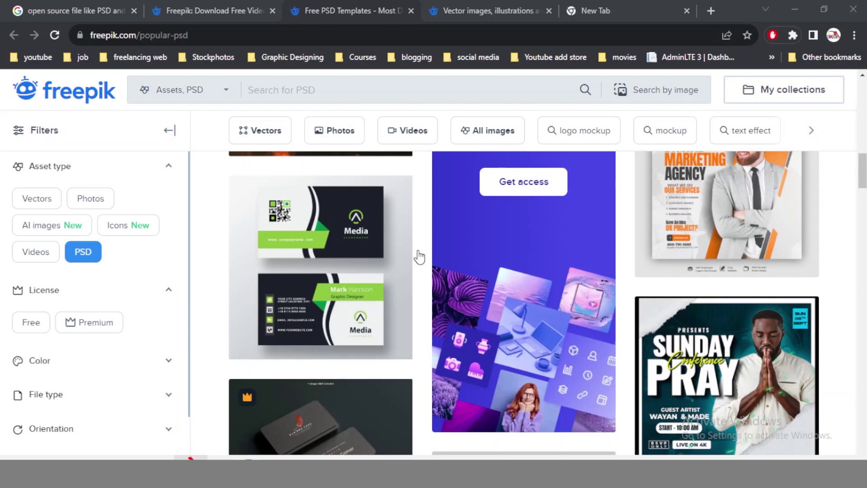
scroll(421, 266, down, 5)
- Look through the vector images page on Freepik
click(499, 6)
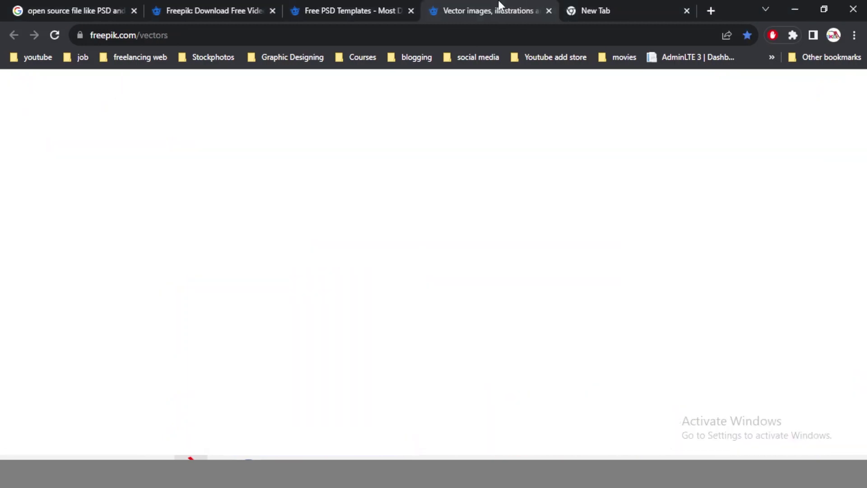
scroll(360, 277, down, 1)
scroll(360, 277, down, 3)
scroll(339, 314, down, 4)
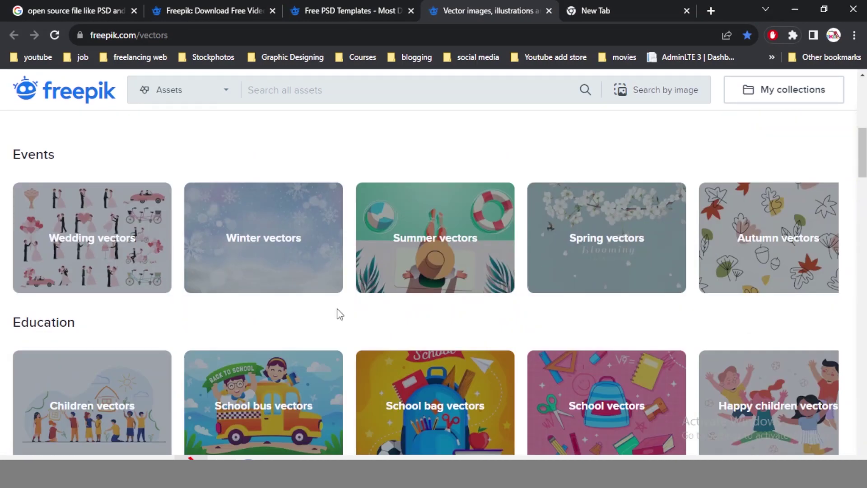
scroll(341, 314, down, 5)
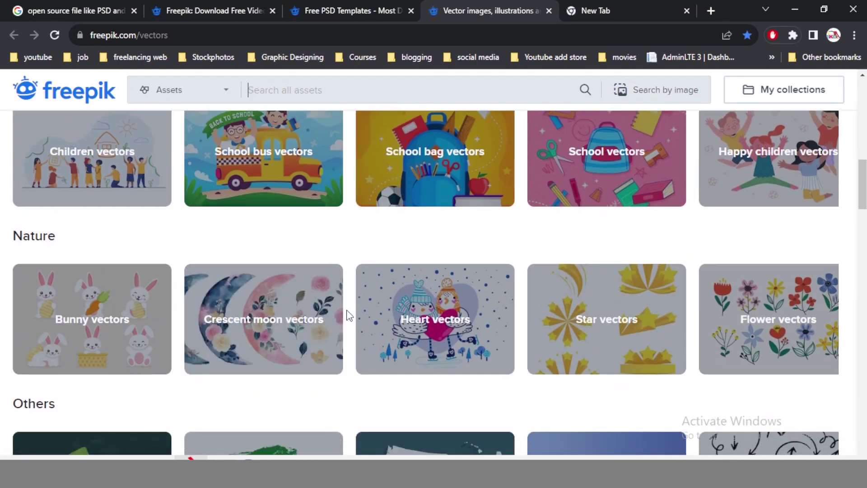
scroll(349, 315, down, 4)
- Go back to the popular PSD templates listing
click(266, 436)
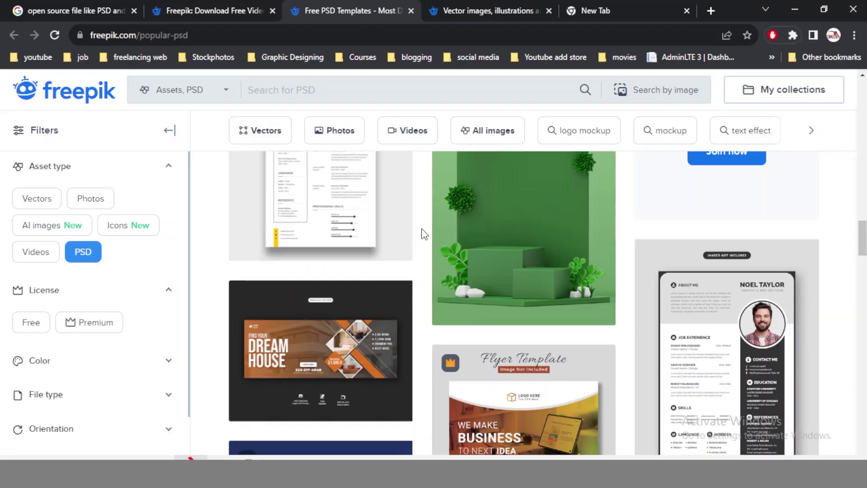
scroll(423, 234, up, 4)
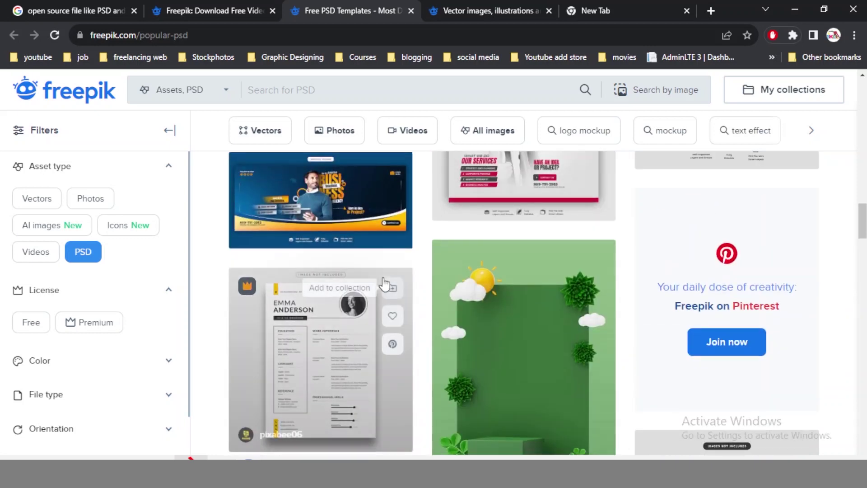
scroll(544, 289, up, 3)
- Free-download the Creative Business Agency banner template via IDM, then close its details
click(543, 289)
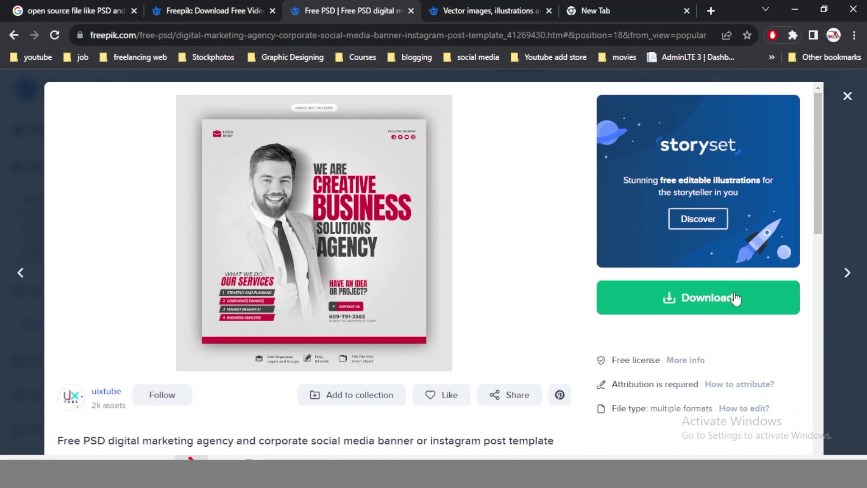
click(735, 299)
scroll(705, 307, down, 3)
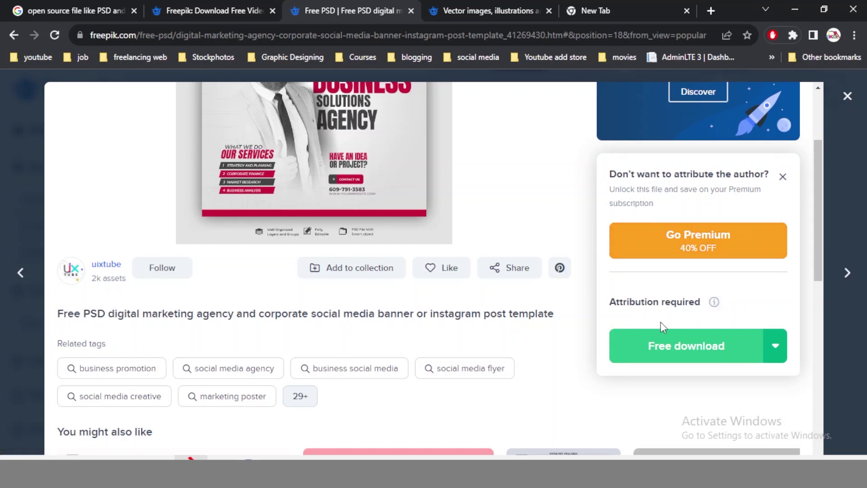
click(665, 362)
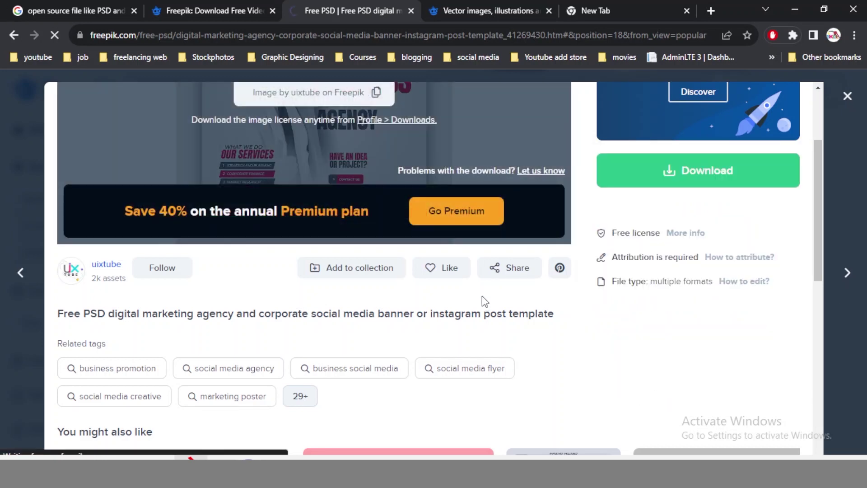
click(464, 292)
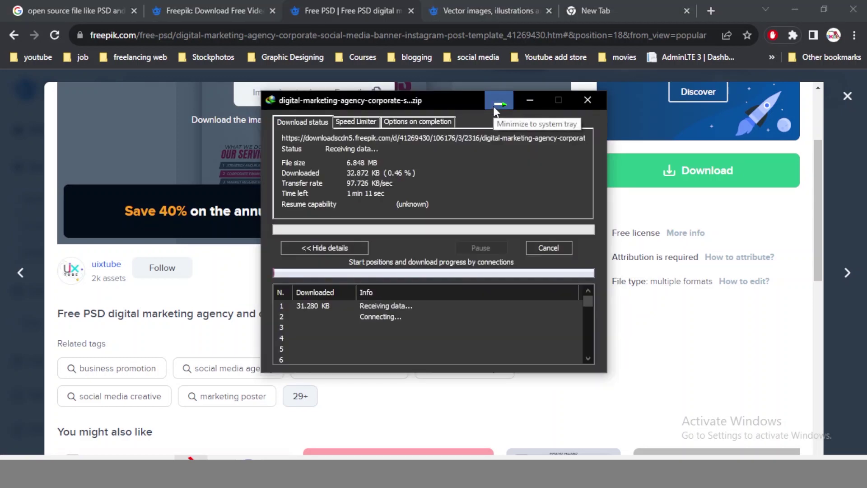
click(494, 107)
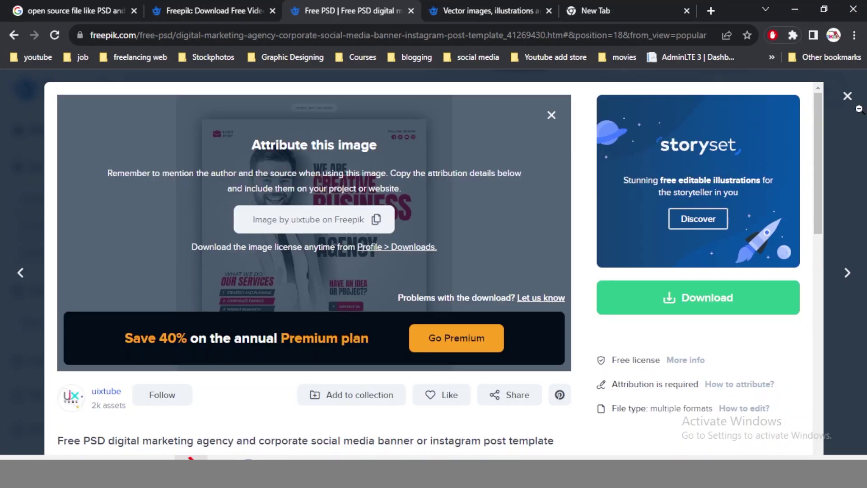
click(847, 96)
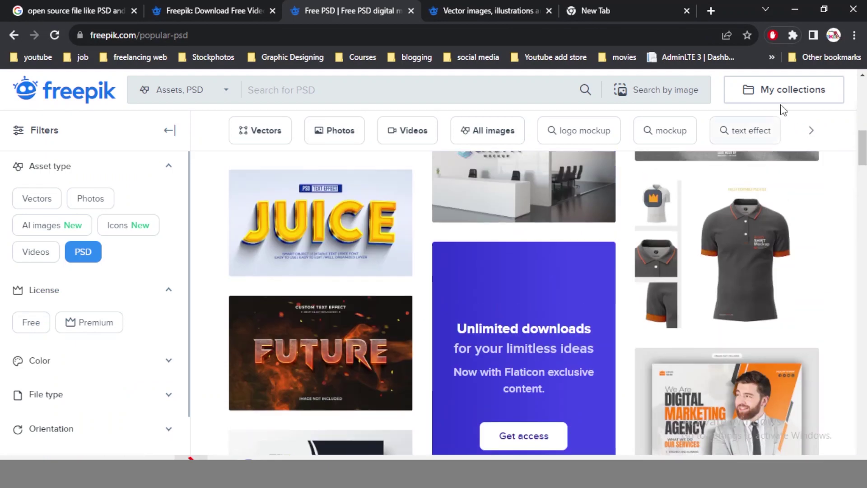
scroll(762, 148, up, 5)
- Check the Freepik account menu showing 2 of 10 downloads used
click(834, 86)
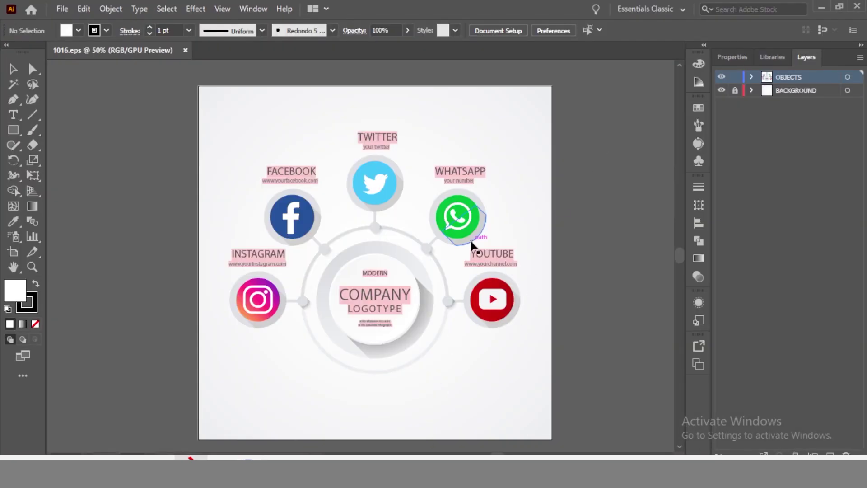
- Unlock the BACKGROUND layer and ungroup the infographic's main group on OBJECTS
key(ctrl+a)
click(468, 88)
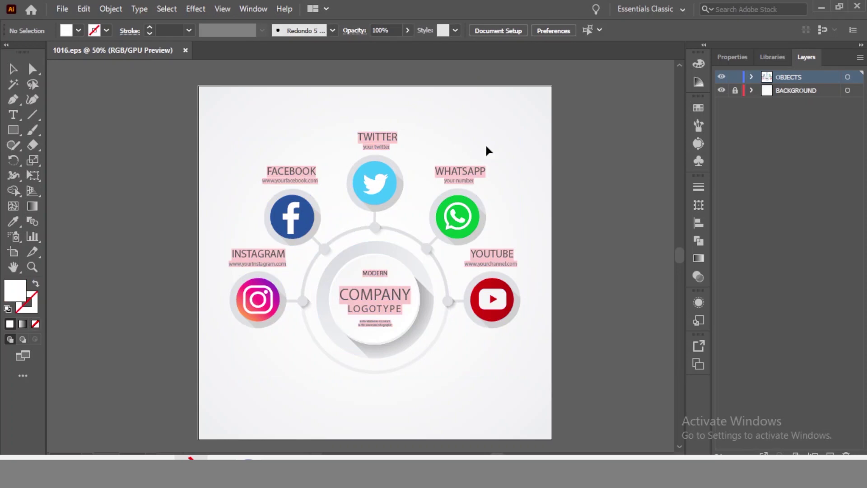
click(749, 90)
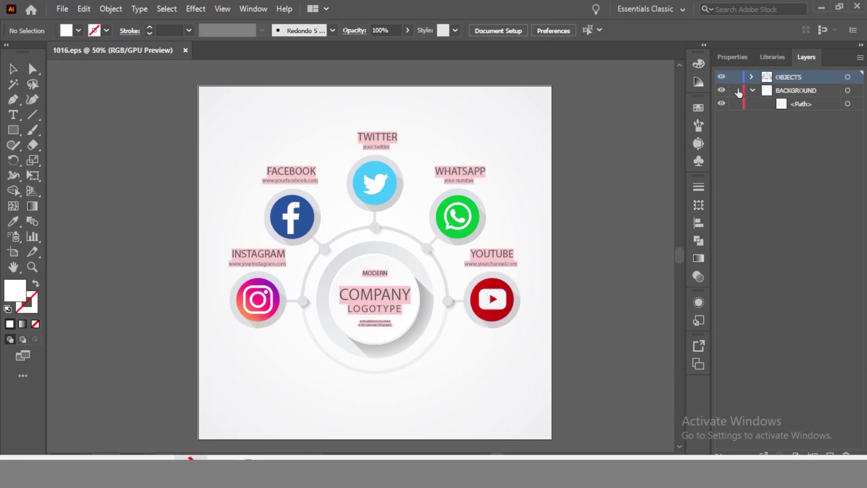
click(738, 91)
click(752, 78)
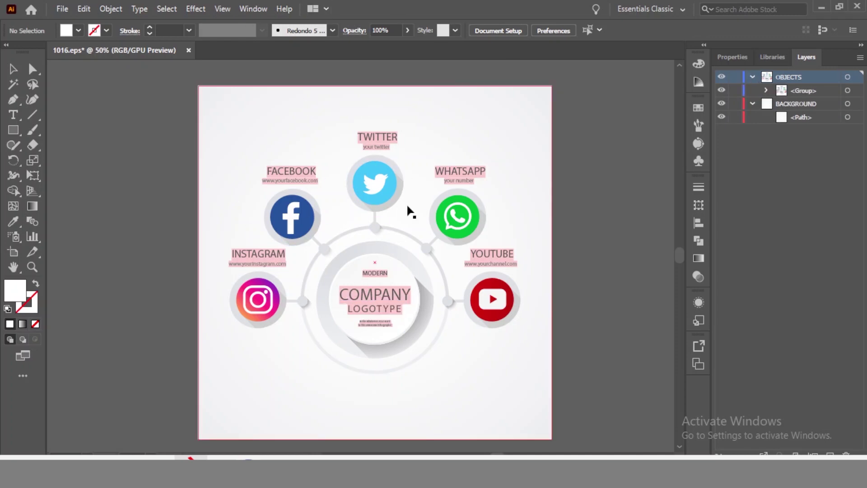
click(381, 175)
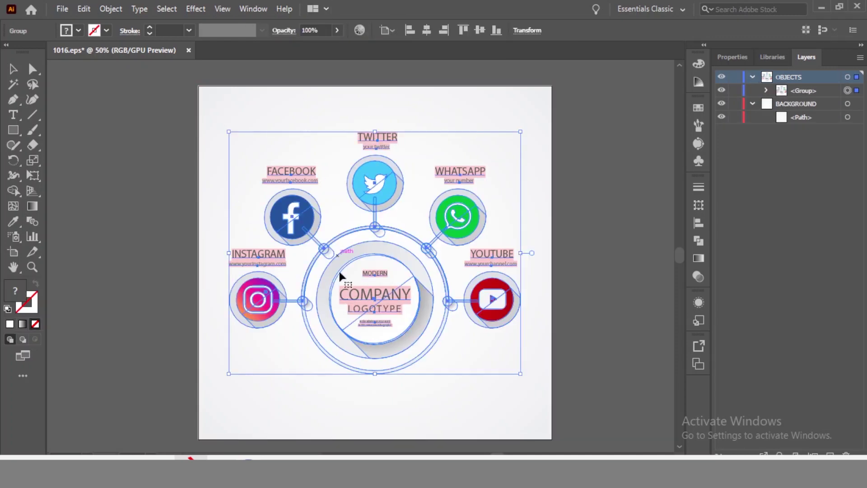
right_click(383, 234)
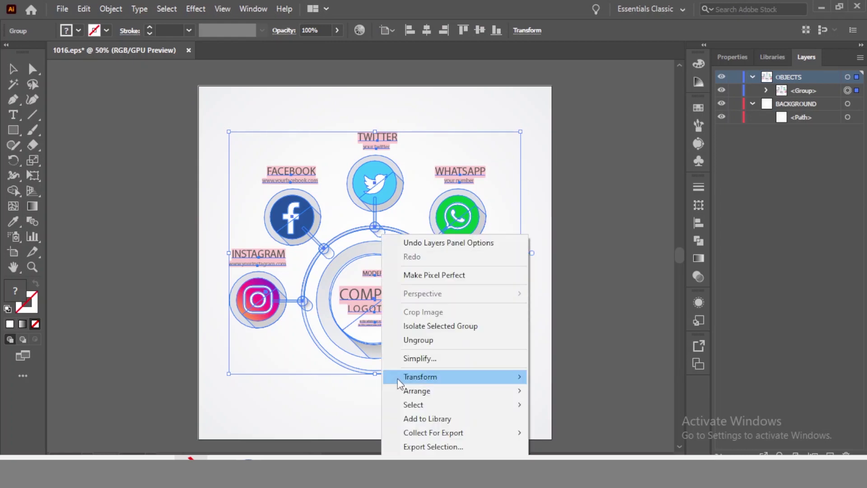
click(418, 340)
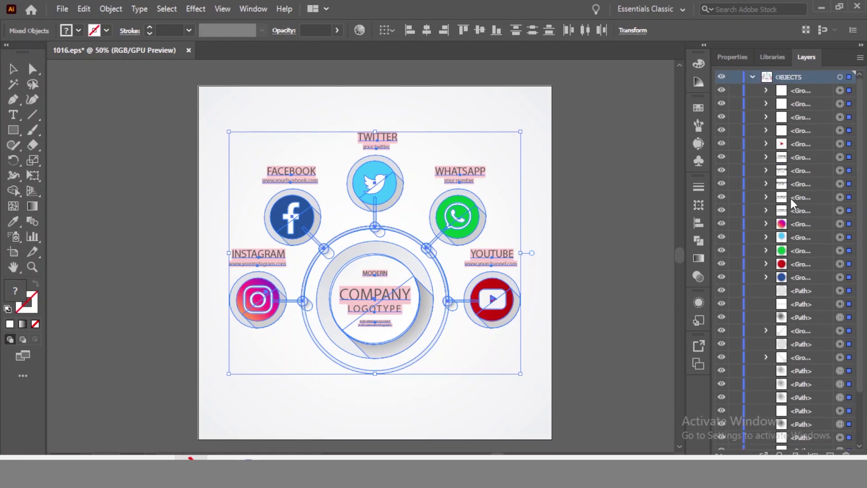
- Isolate the TWITTER title and select its word for editing
click(513, 122)
click(393, 185)
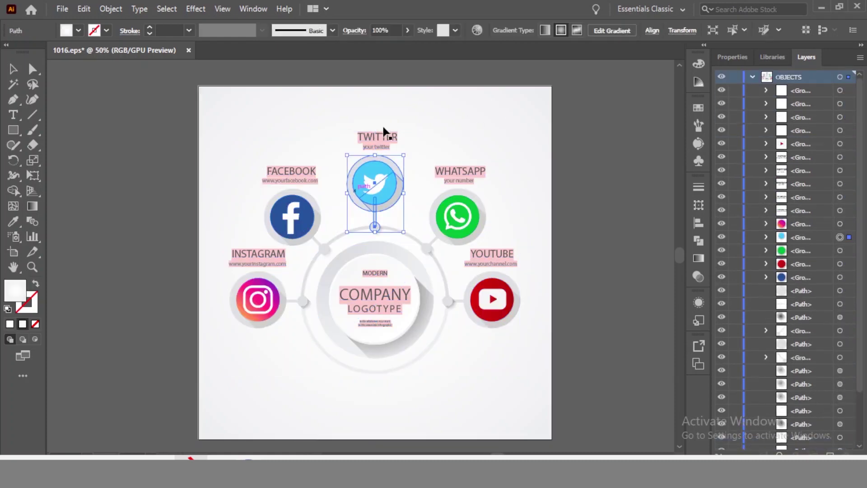
click(377, 139)
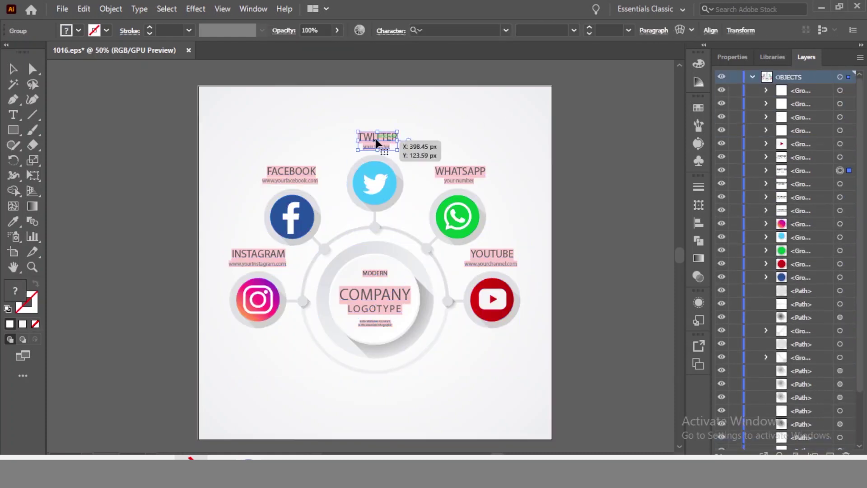
double_click(376, 142)
double_click(373, 143)
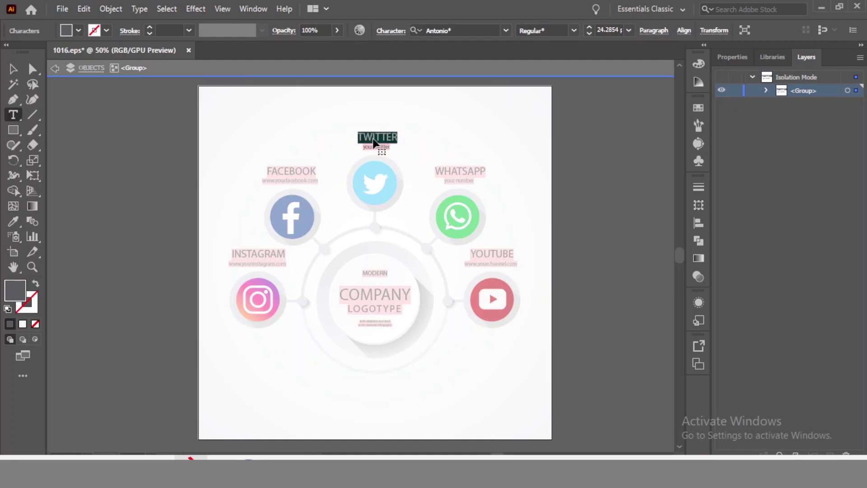
click(373, 143)
double_click(373, 143)
- Replace the title with 'techintalk' and exit isolation mode
text(alk)
key(Escape)
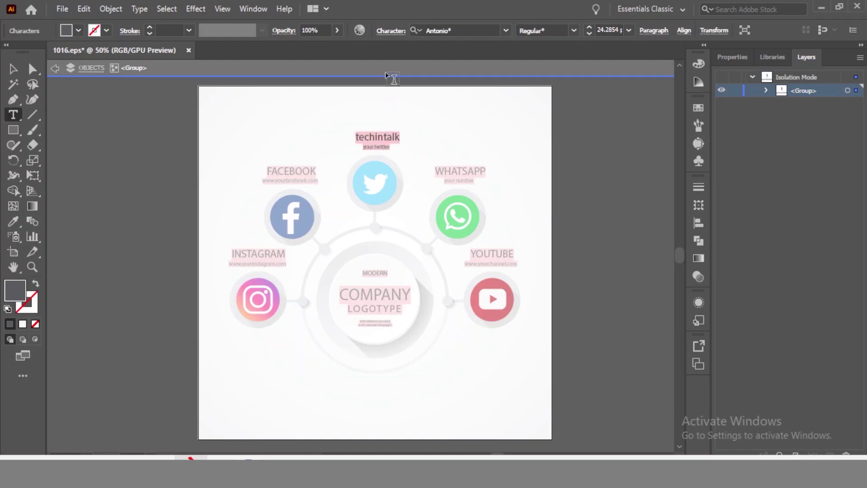
key(Escape)
key(v)
scroll(248, 203, up, 2)
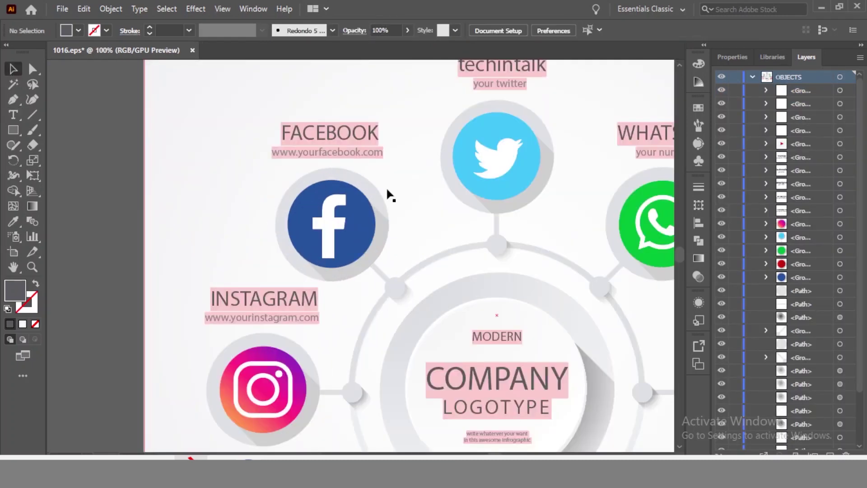
scroll(387, 193, down, 1)
drag(385, 193, 268, 223)
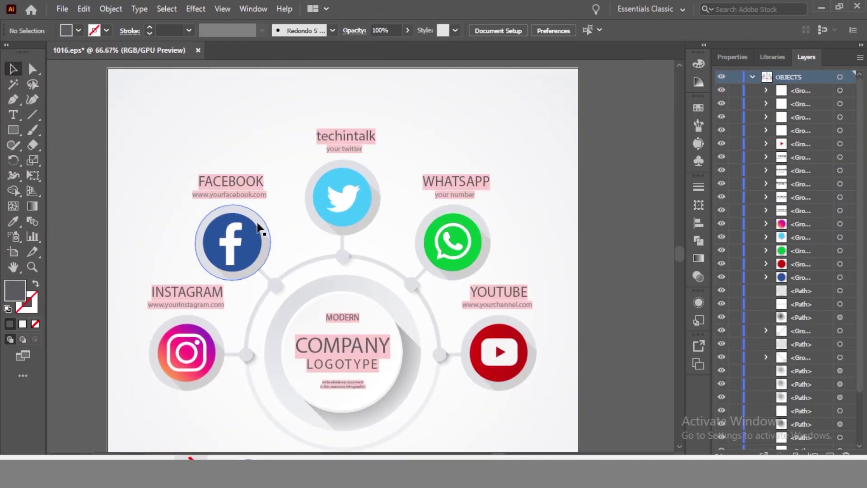
- Set the techintalk, FACEBOOK, WHATSAPP, YOUTUBE and INSTAGRAM titles to Bahnschrift
click(344, 136)
shift+click(208, 193)
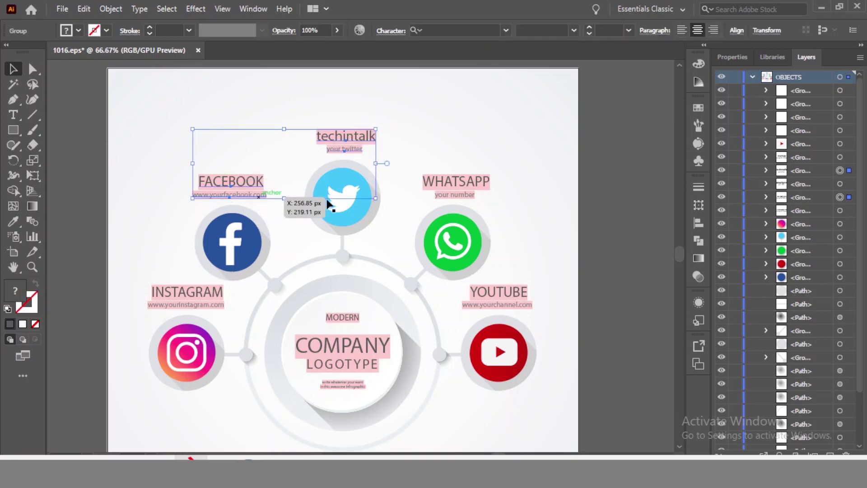
shift+click(456, 194)
shift+click(504, 296)
shift+click(167, 309)
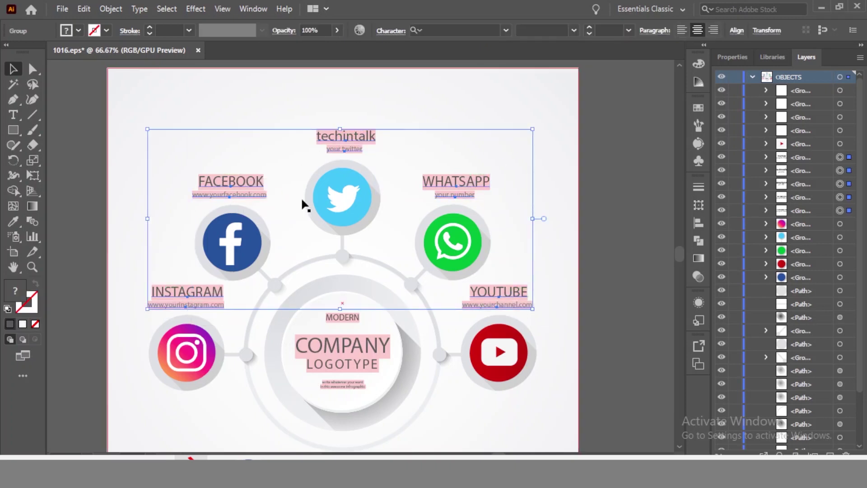
click(507, 31)
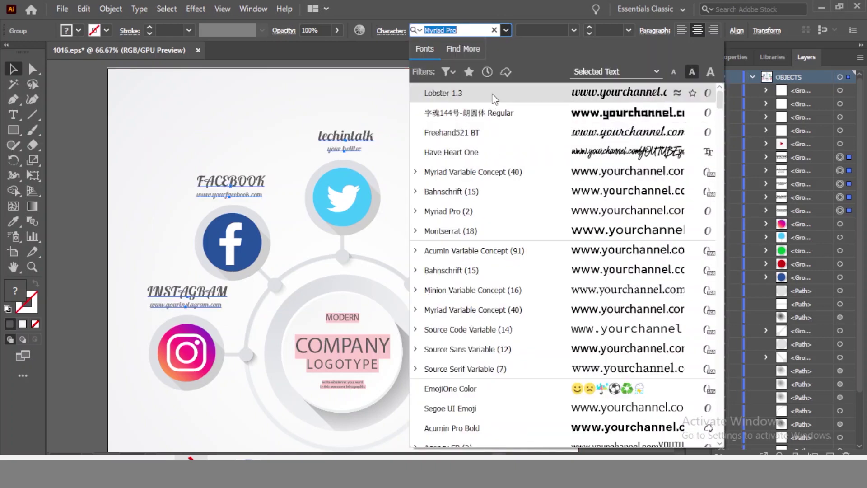
click(482, 271)
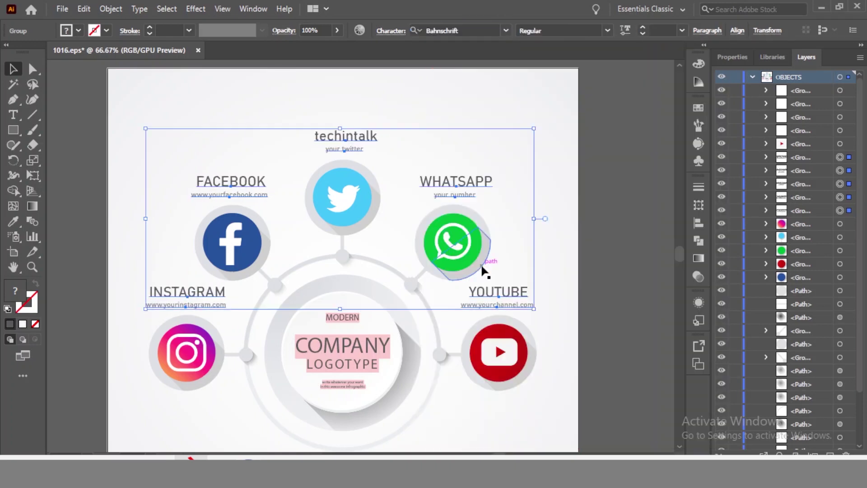
click(447, 93)
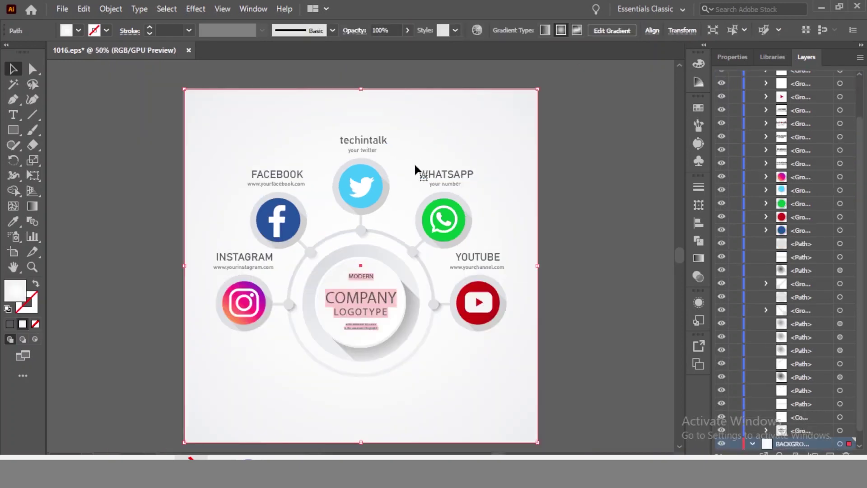
click(391, 288)
scroll(362, 303, up, 3)
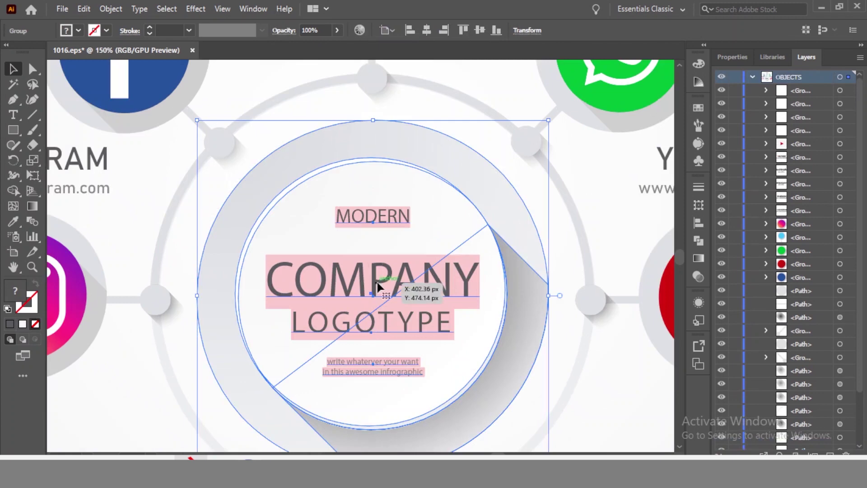
scroll(471, 233, down, 3)
drag(470, 233, 394, 320)
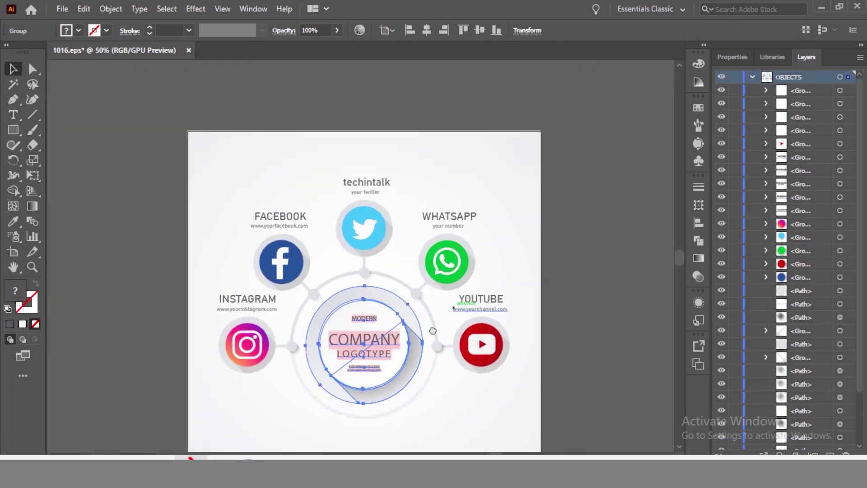
click(435, 198)
scroll(316, 293, up, 2)
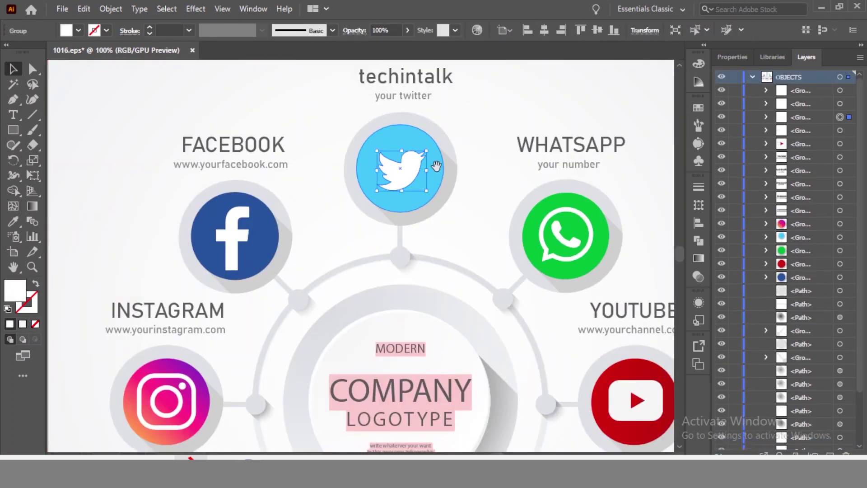
mouse_move(410, 145)
mouse_down()
mouse_move(381, 170)
mouse_move(373, 233)
mouse_up()
click(381, 167)
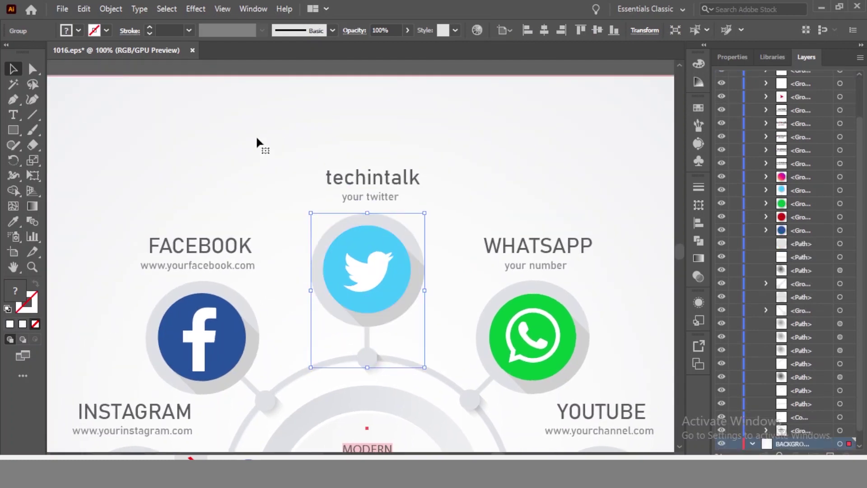
drag(257, 141, 405, 269)
key(ctrl+z)
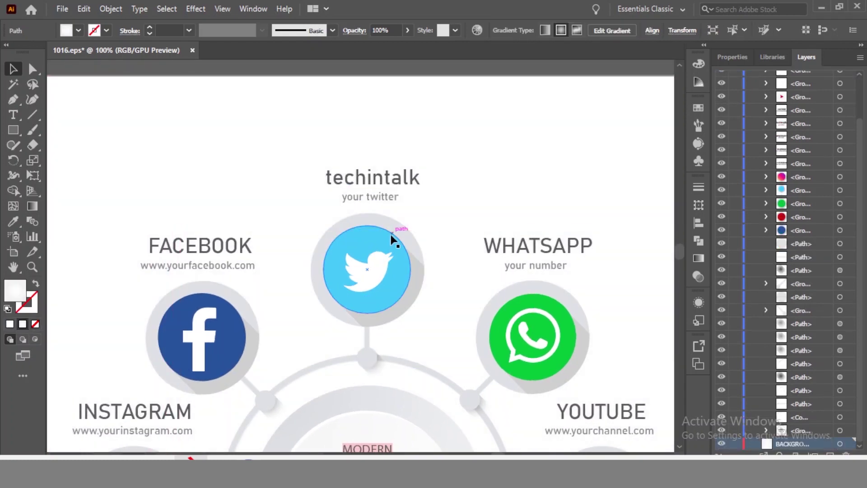
key(ctrl+z)
key(ctrl+minus)
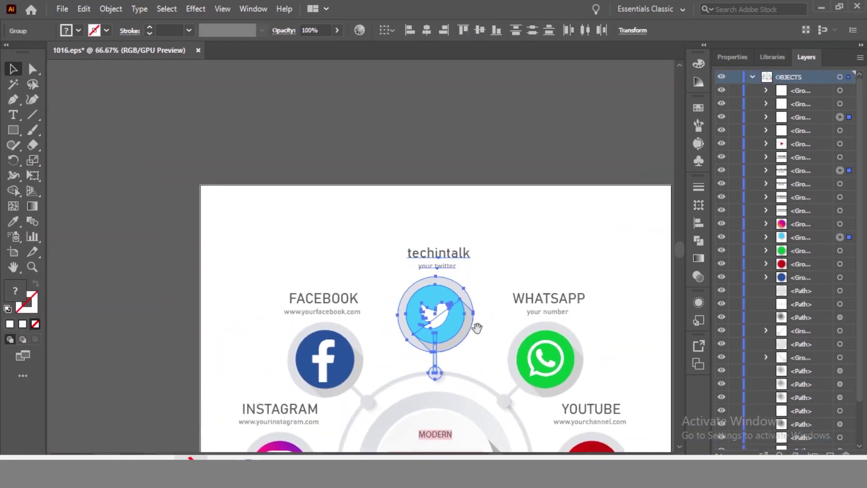
drag(446, 294, 319, 162)
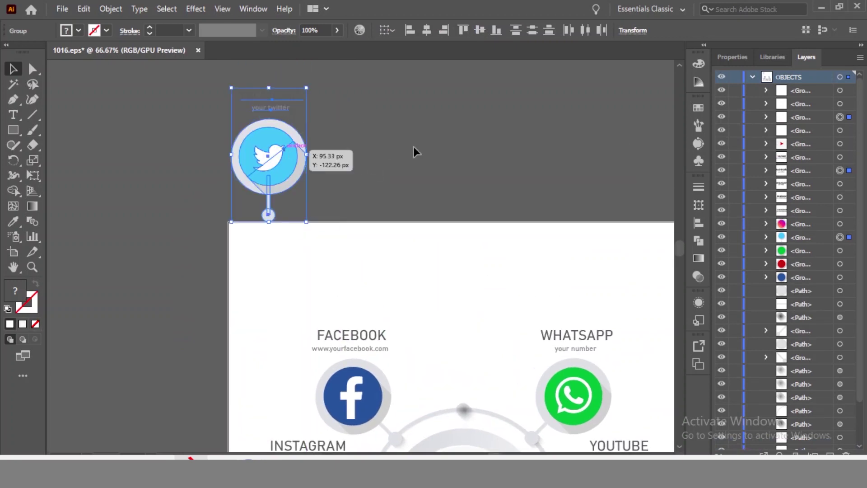
click(411, 145)
mouse_move(408, 144)
mouse_down()
mouse_move(311, 159)
mouse_move(424, 202)
mouse_up()
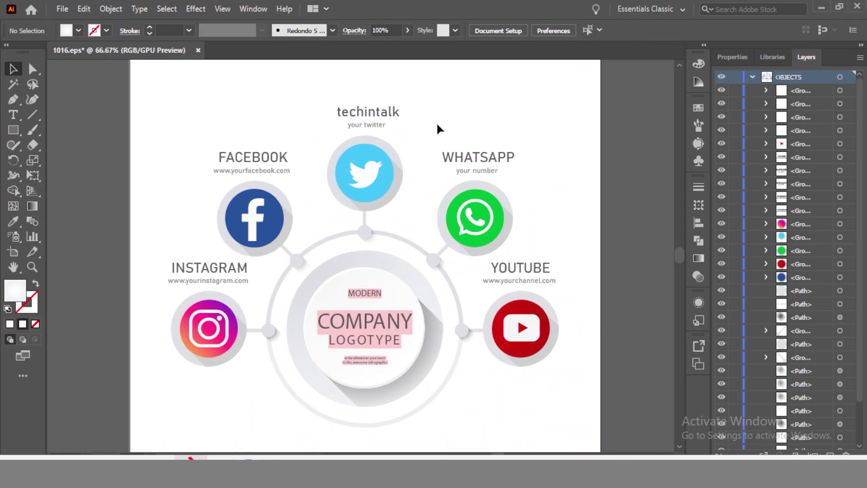
- Export the artwork as a JPEG file to the Desktop
scroll(436, 121, down, 1)
click(64, 9)
mouse_move(85, 247)
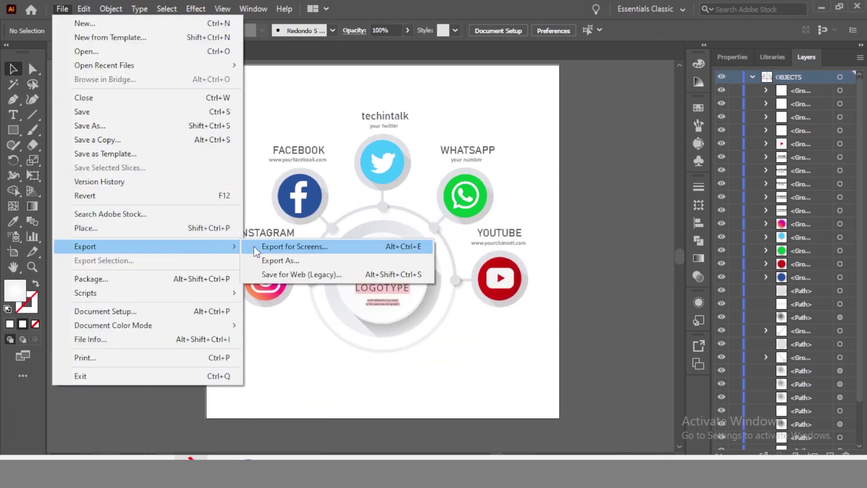
click(271, 258)
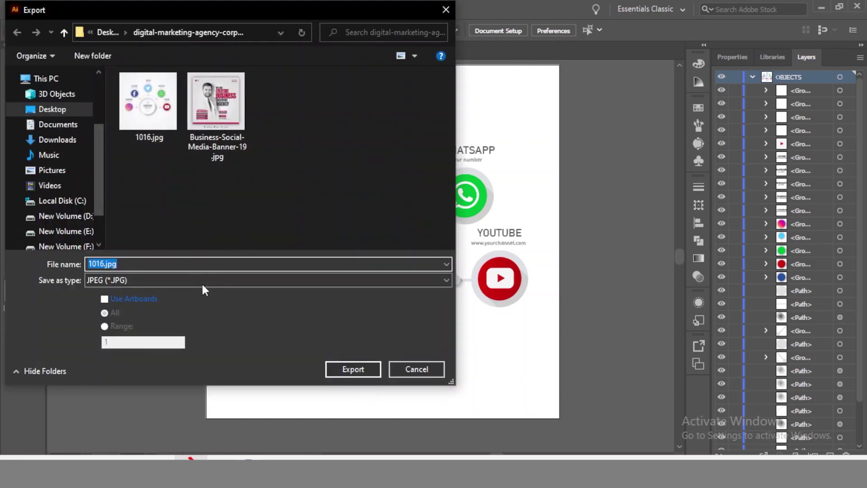
text(testing file)
click(350, 366)
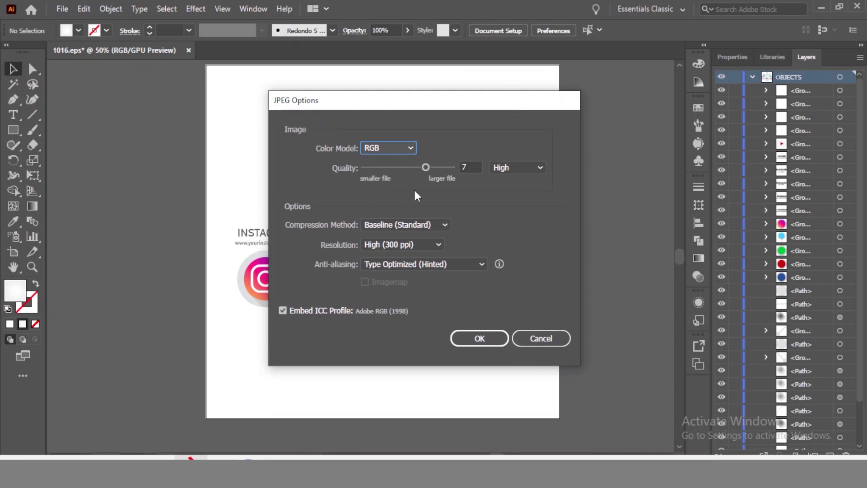
- Set JPEG quality 5 (Medium) and resolution Medium (150 ppi)
click(408, 167)
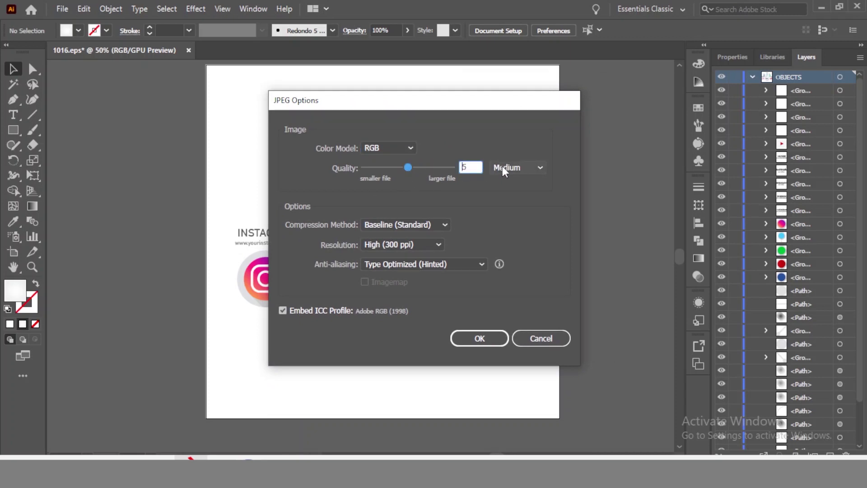
click(431, 242)
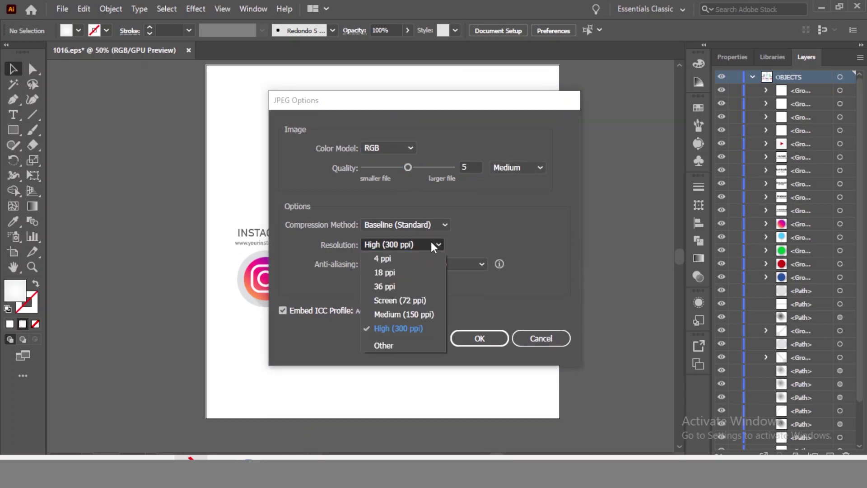
click(411, 315)
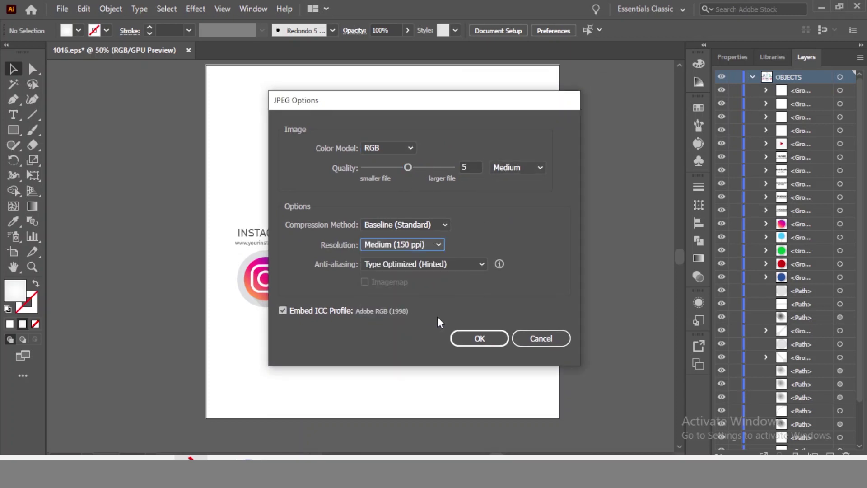
click(473, 343)
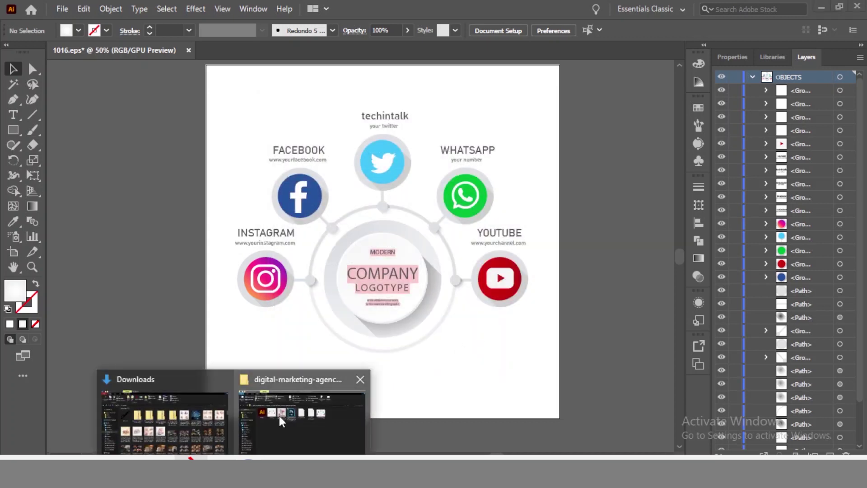
- Select the Background layer group, then open Business-Social-Media-Banner-19.jpg in Photos
click(279, 416)
click(581, 173)
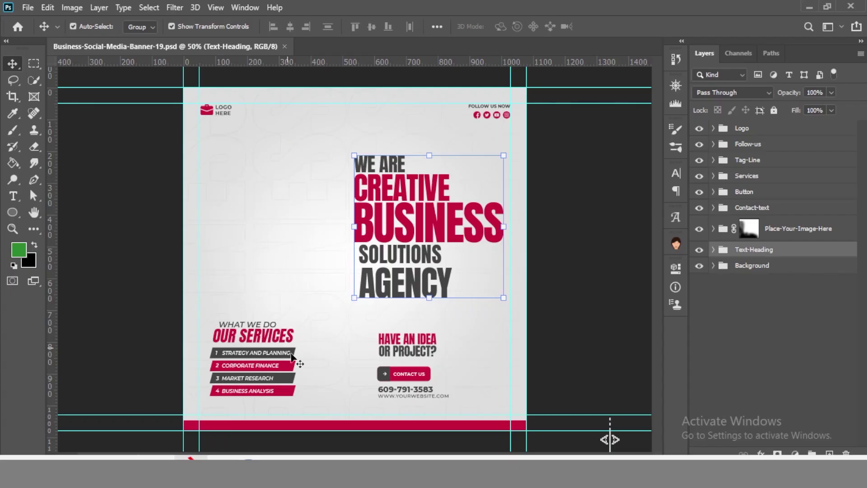
click(329, 197)
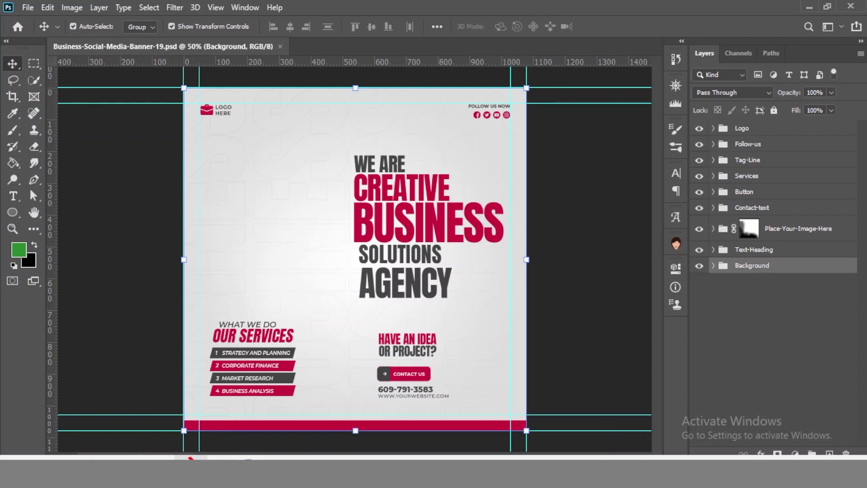
click(272, 432)
double_click(294, 145)
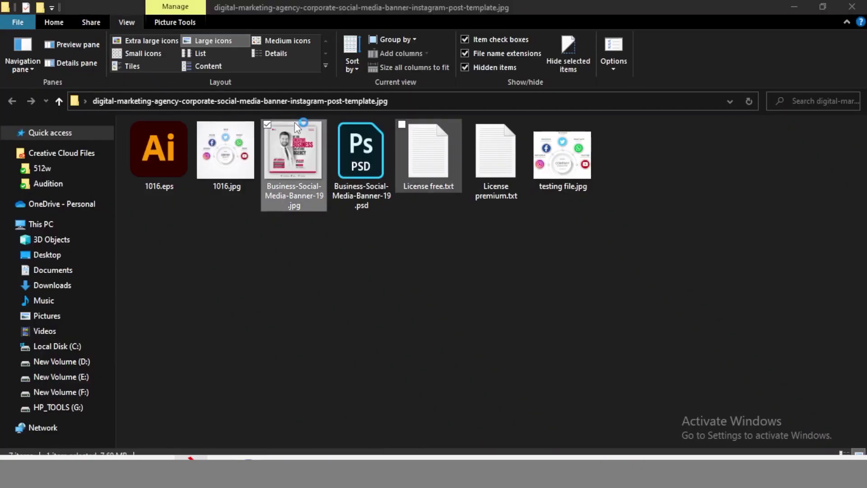
mouse_move(452, 292)
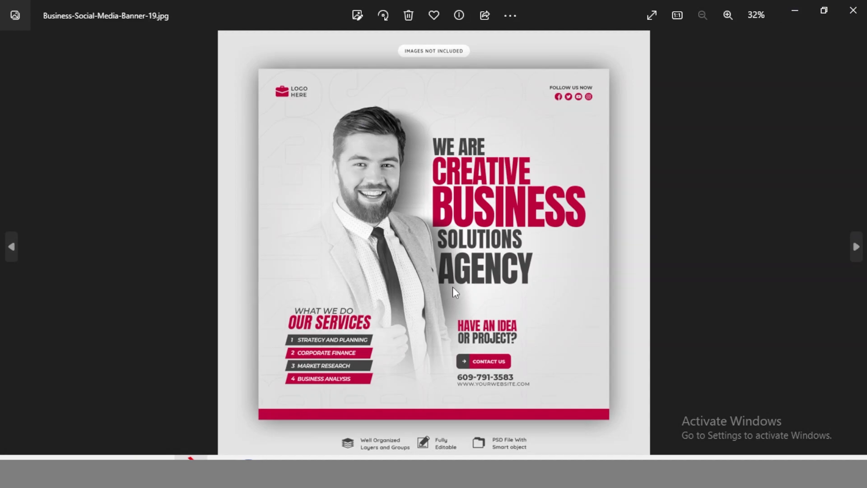
- Close the Photos viewer and switch back to Photoshop
click(854, 10)
key(alt+Tab)
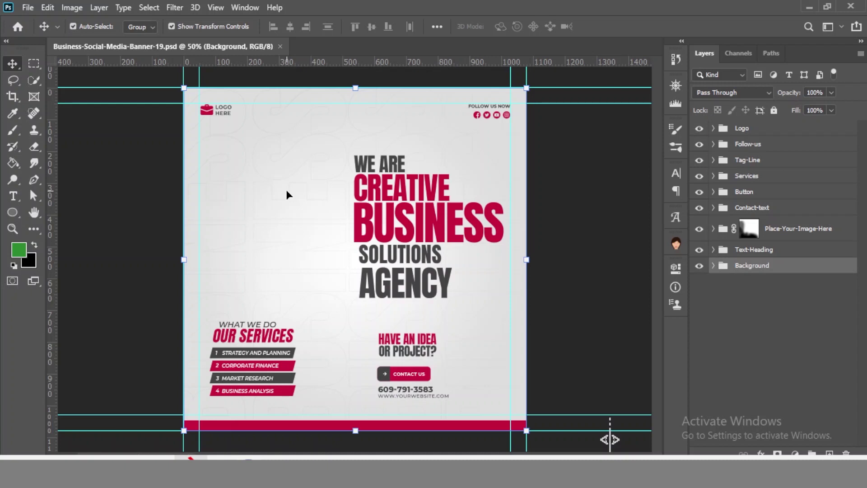
- Identify the heading, contact and follow-us icon groups by briefly hiding their layers
click(427, 194)
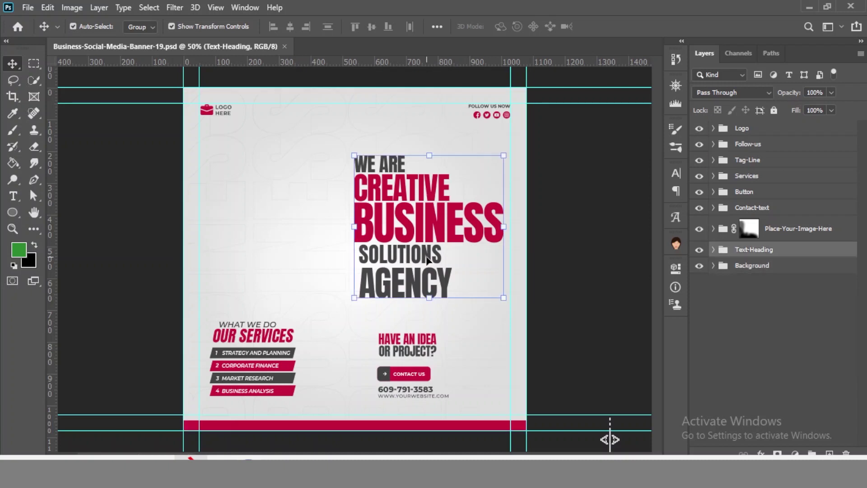
click(714, 249)
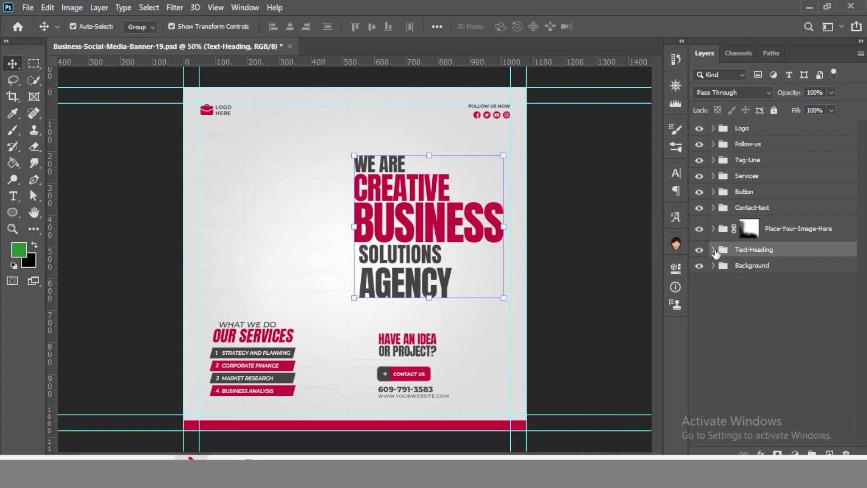
click(699, 249)
click(700, 208)
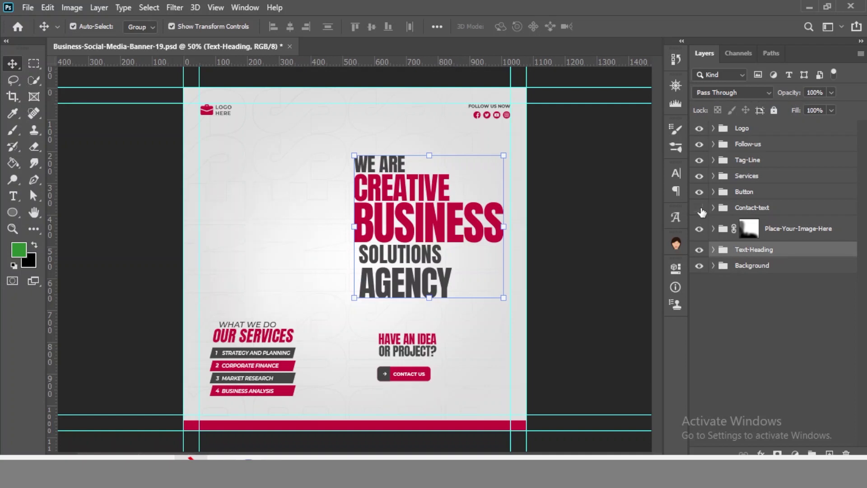
click(465, 140)
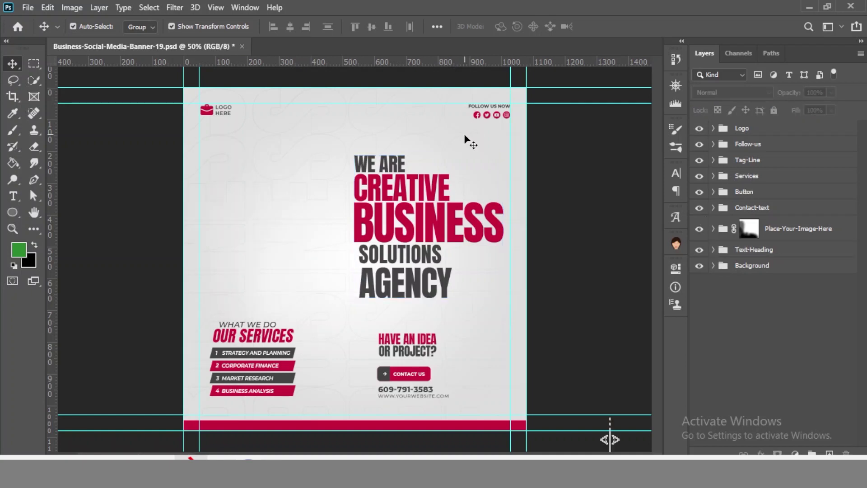
click(489, 117)
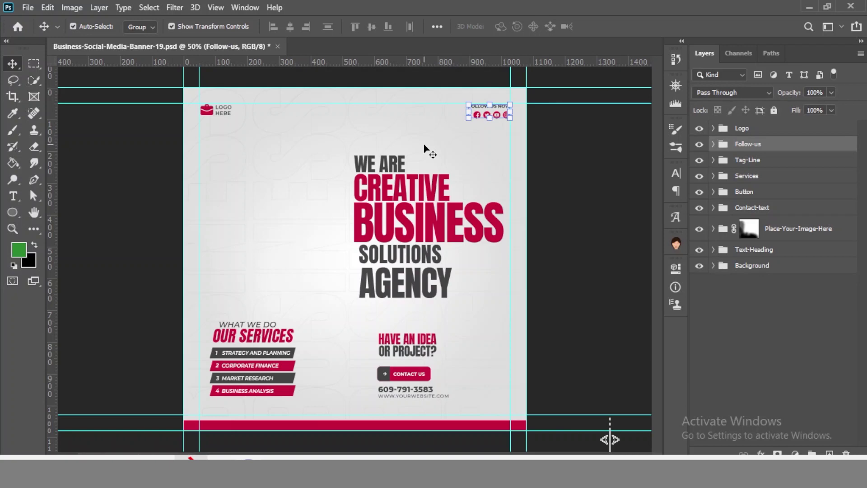
scroll(429, 152, up, 4)
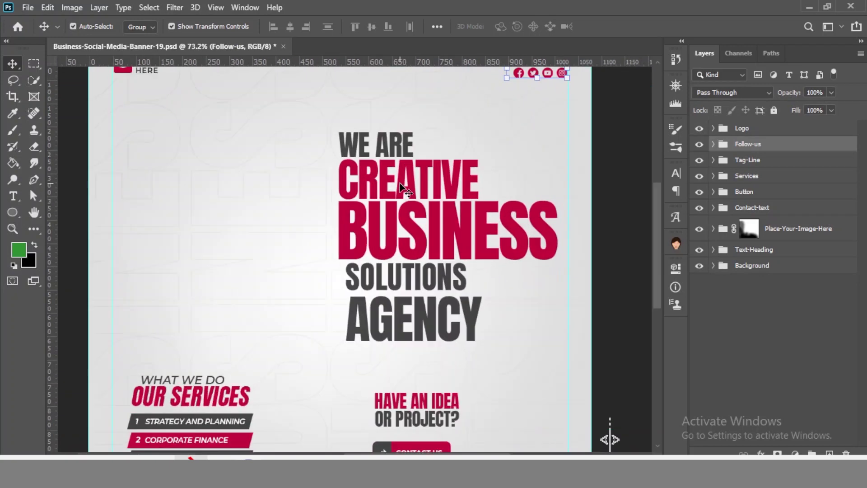
scroll(475, 171, up, 6)
- Expand the Text-Heading group and select its We Are text layer
click(474, 171)
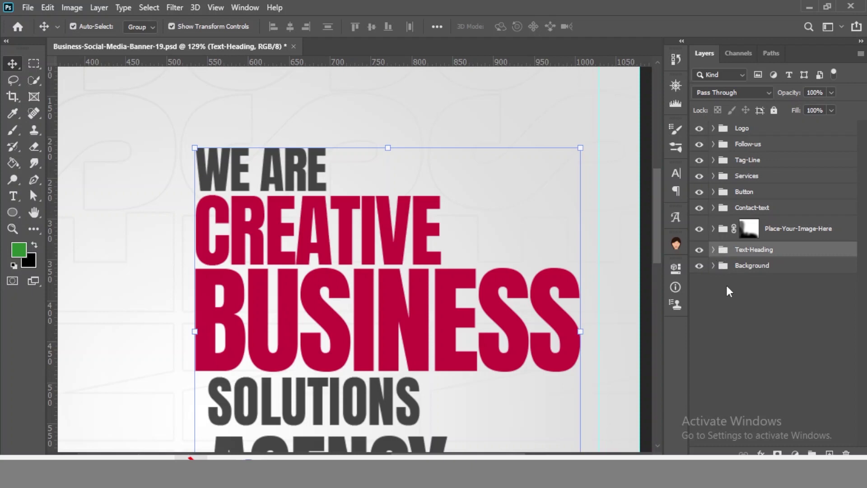
click(714, 250)
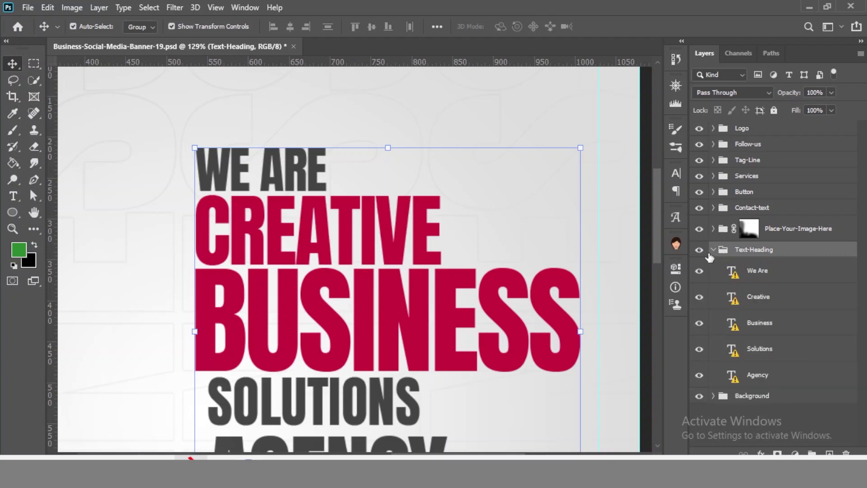
click(756, 272)
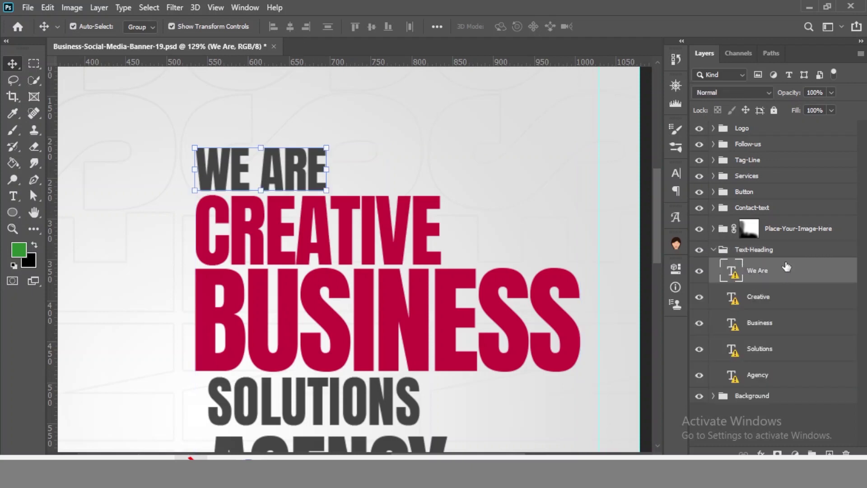
double_click(768, 279)
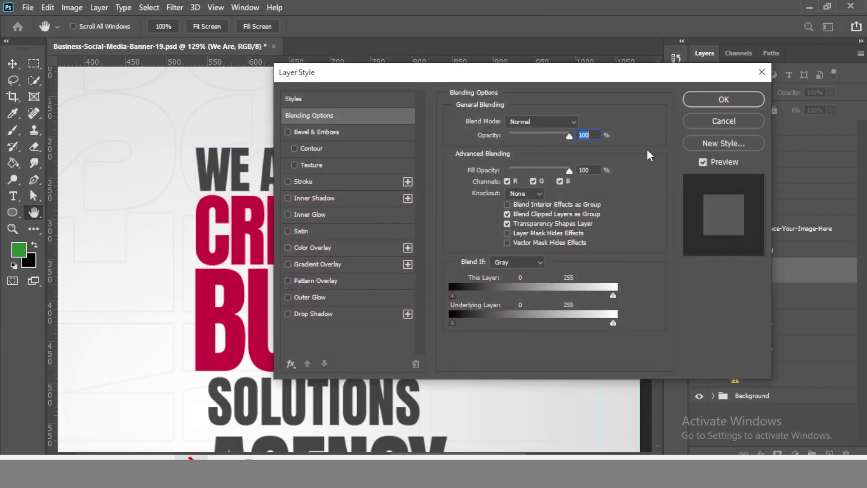
click(730, 128)
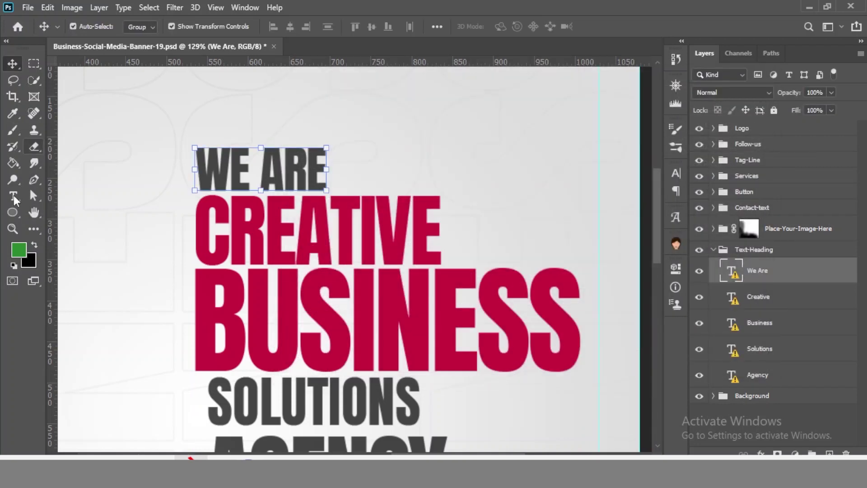
- Replace the WE ARE heading text with 'PSD FREE FILE', accepting font substitution
click(260, 181)
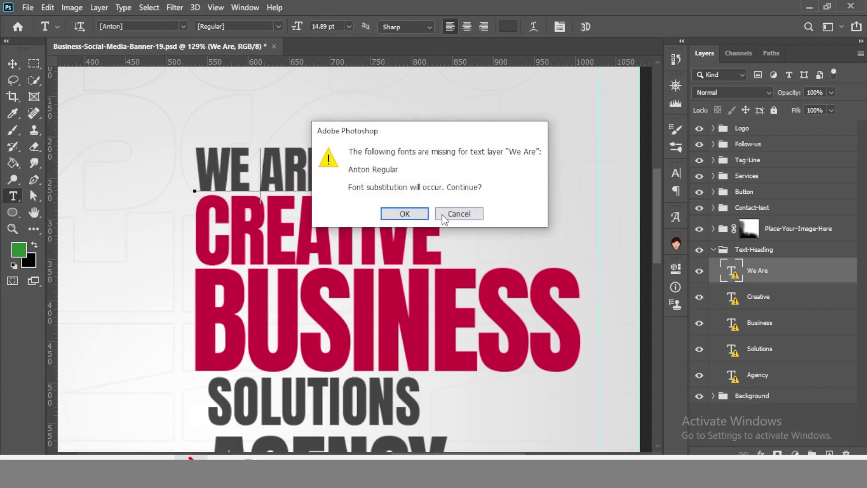
click(405, 214)
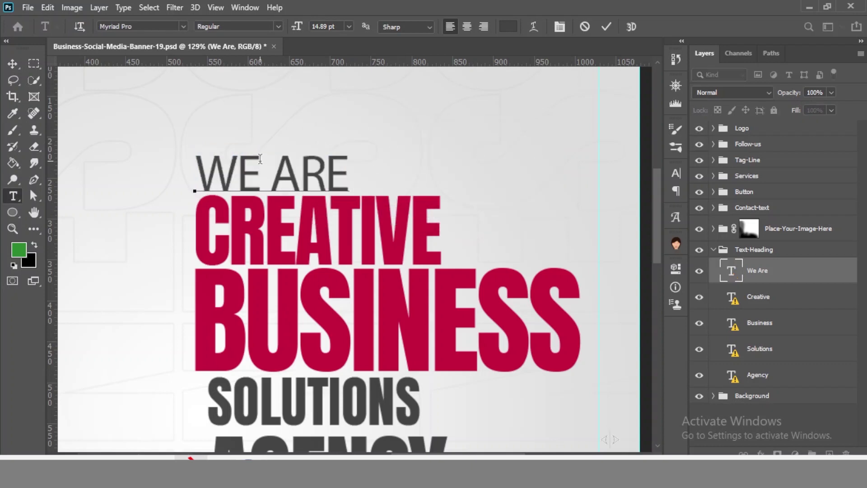
double_click(286, 183)
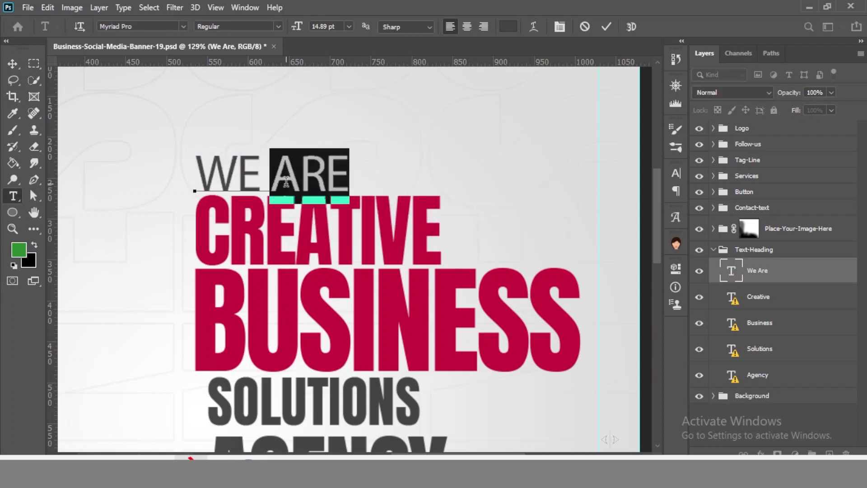
triple_click(286, 182)
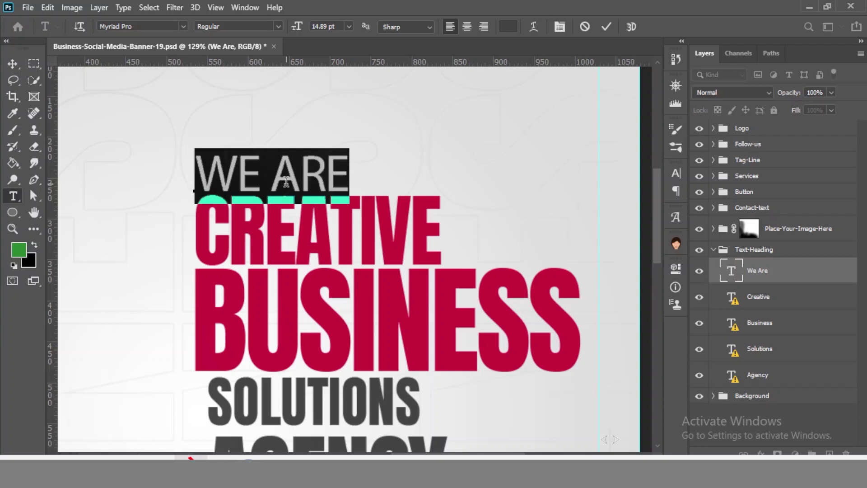
text(PSD FREE )
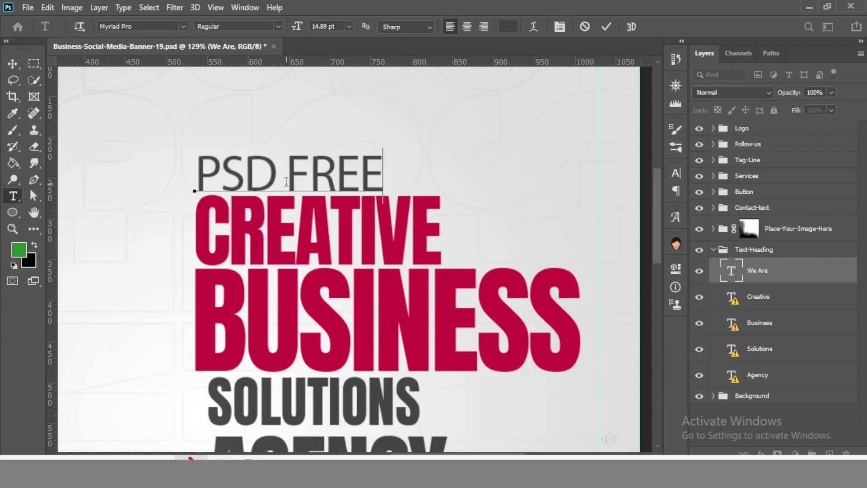
text(FILE)
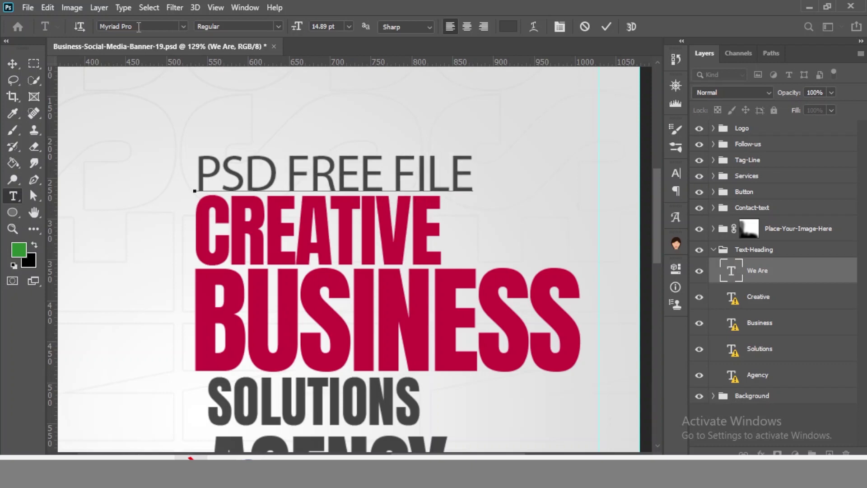
- Set the PSD FREE FILE line in Montserrat Black and commit the edit
triple_click(260, 181)
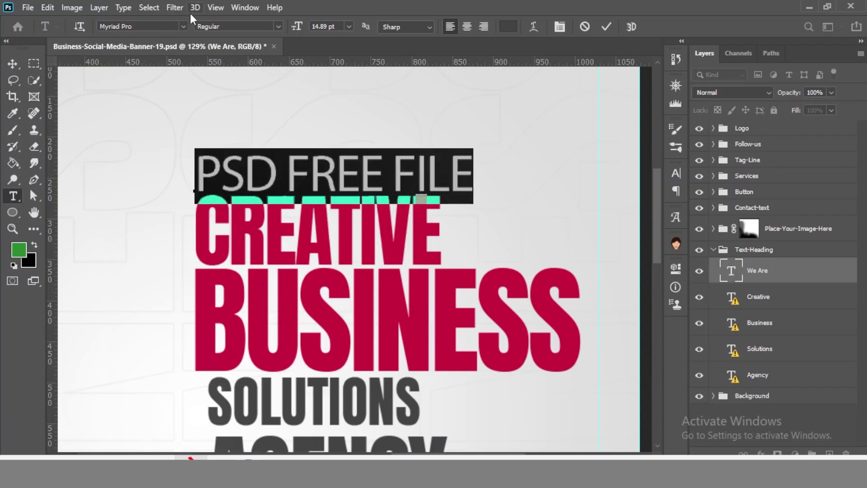
click(184, 27)
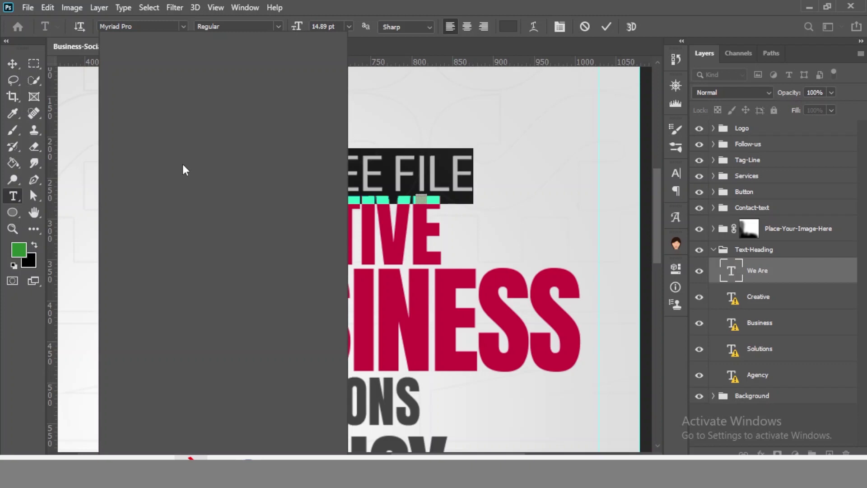
scroll(187, 180, up, 1)
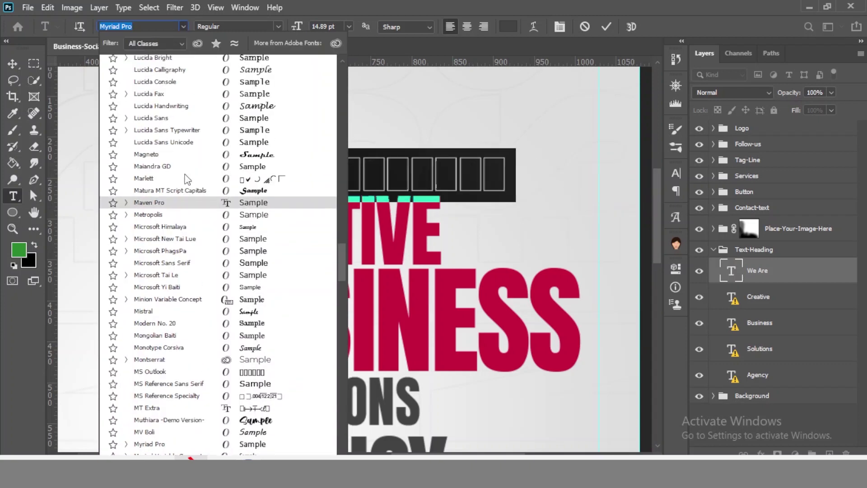
text(mo)
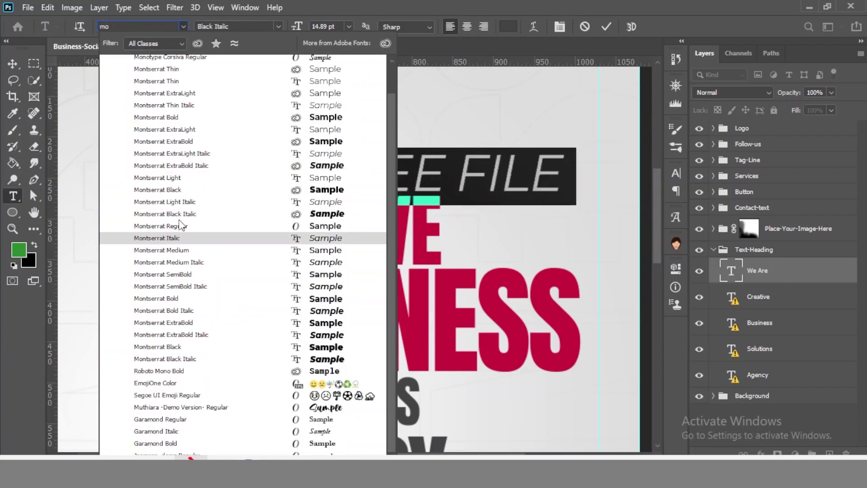
click(179, 190)
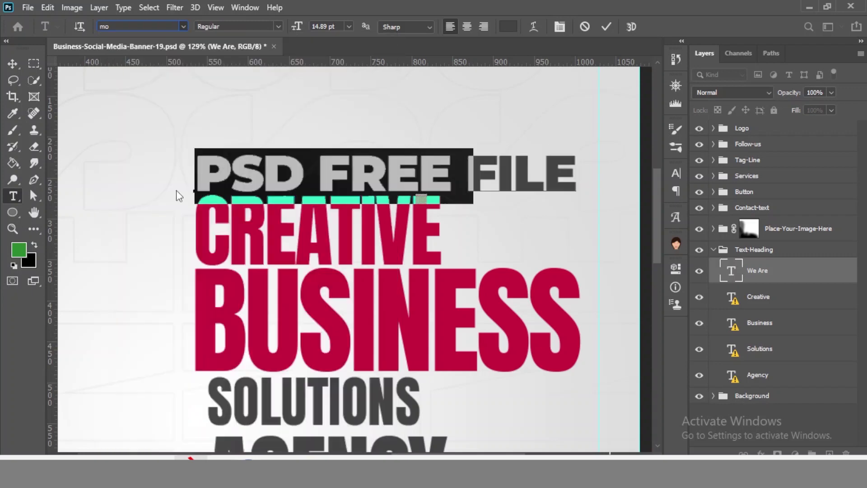
click(606, 27)
- Move the Text-Heading group to the banner's left side
key(v)
click(285, 117)
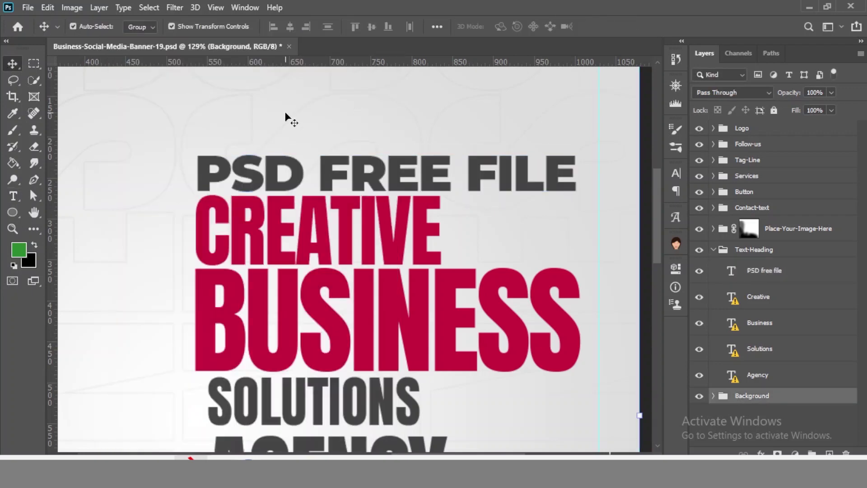
click(560, 180)
scroll(497, 228, down, 2)
scroll(407, 244, down, 1)
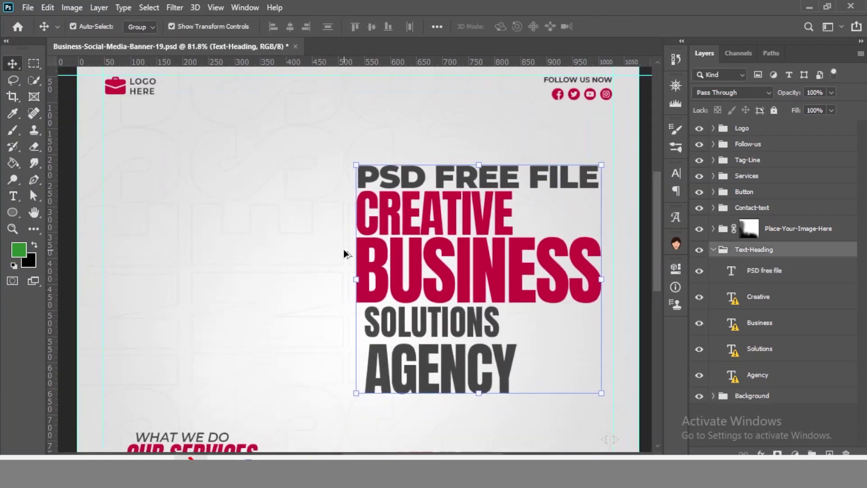
scroll(345, 254, down, 1)
mouse_move(442, 228)
mouse_down()
mouse_move(378, 213)
mouse_move(205, 234)
mouse_move(219, 234)
mouse_up()
click(164, 152)
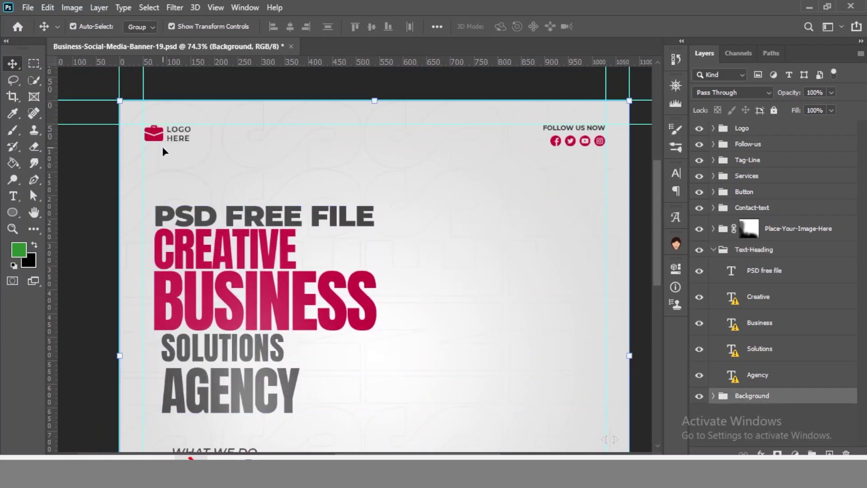
scroll(164, 149, down, 2)
click(306, 203)
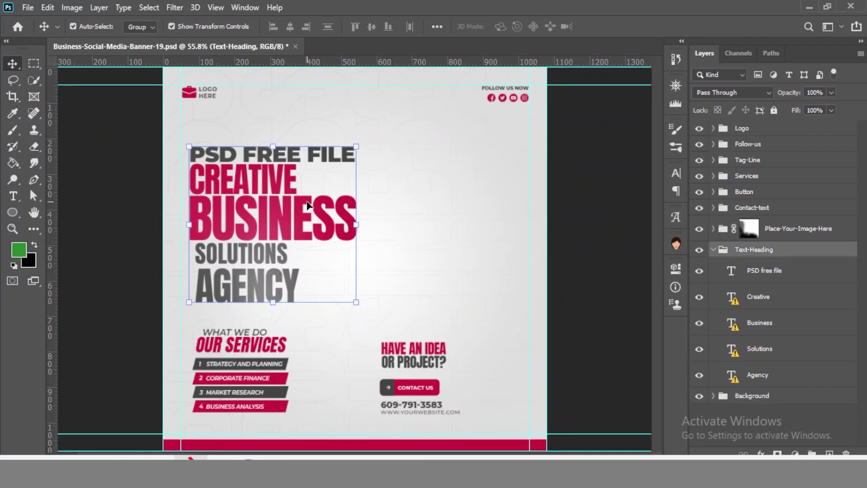
- Recolour the Color Fill 2 bottom bar from crimson to bright yellow
click(354, 445)
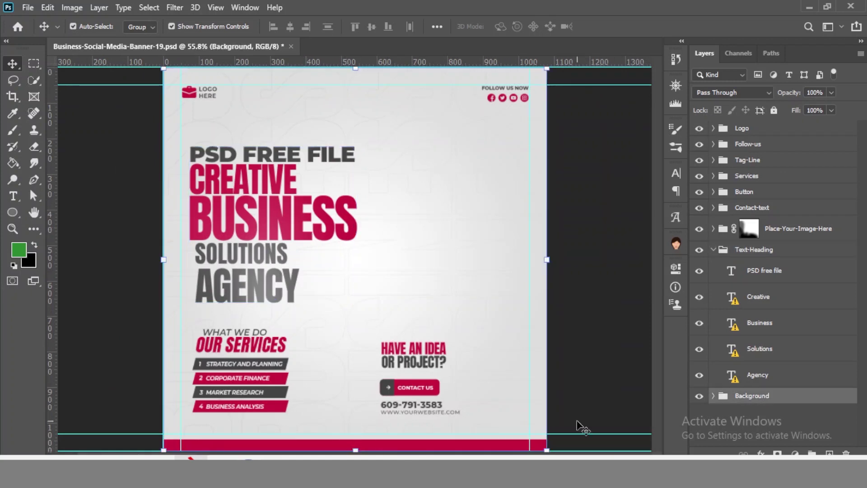
click(715, 396)
scroll(732, 384, down, 3)
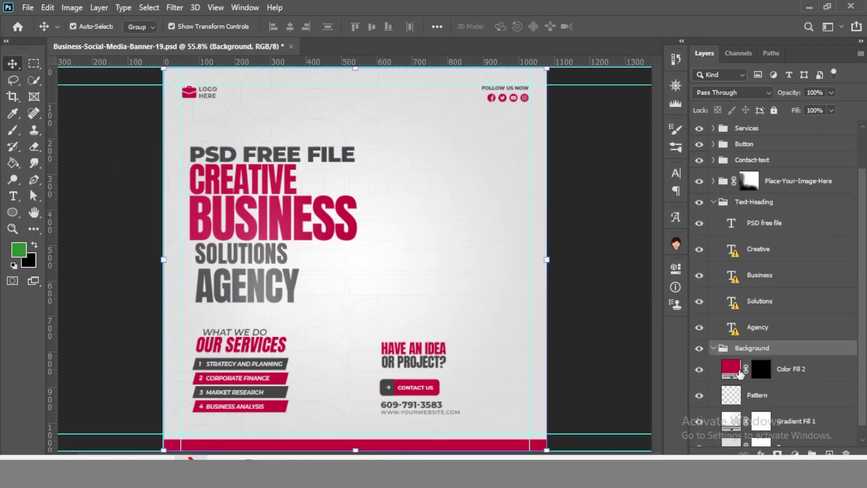
double_click(734, 368)
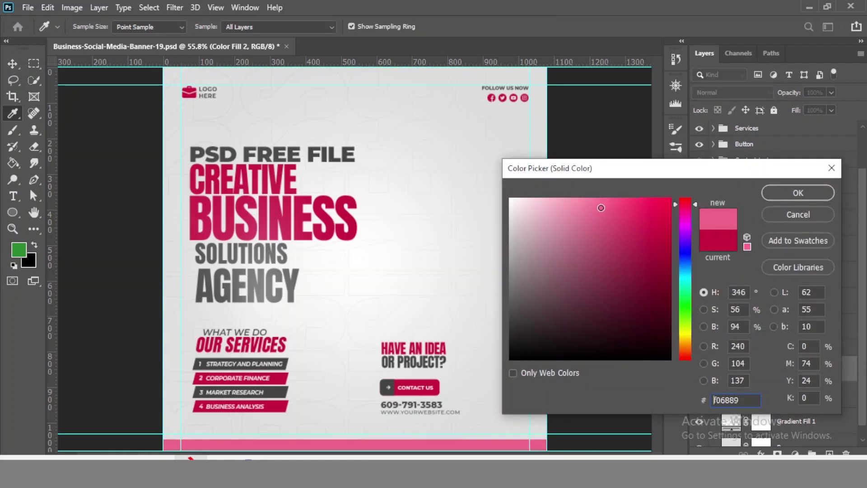
drag(601, 203, 632, 282)
drag(700, 318, 696, 336)
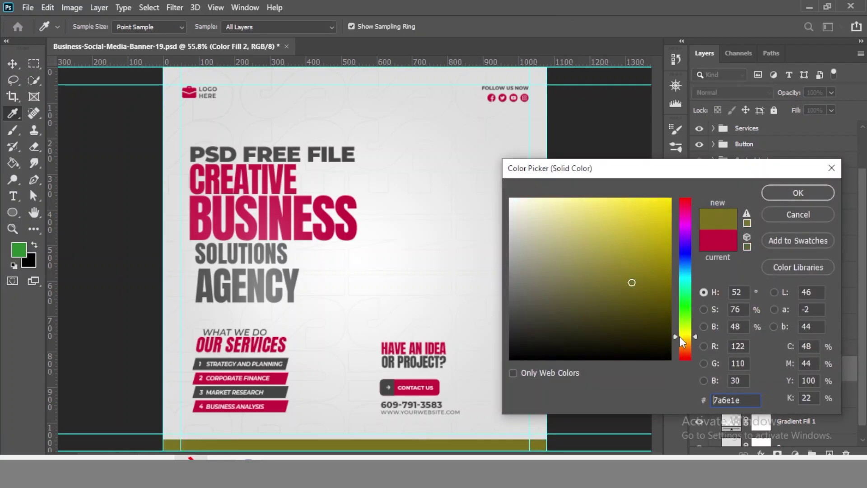
drag(656, 266, 655, 203)
click(798, 193)
key(v)
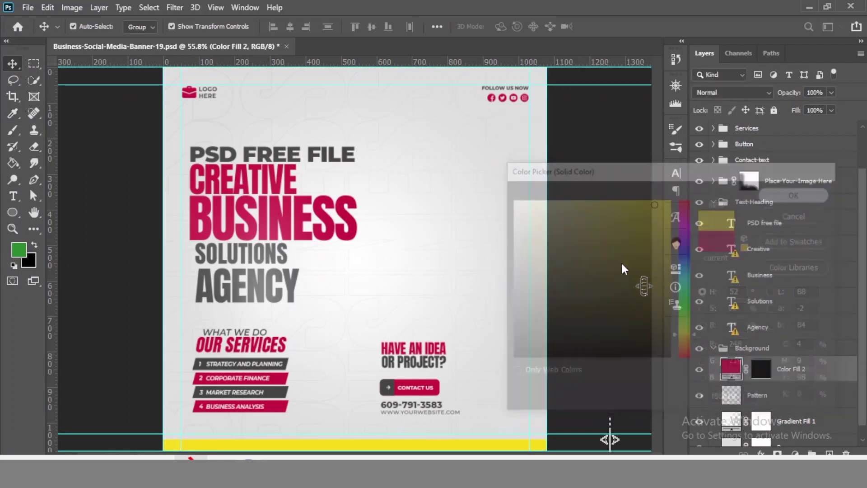
- Expand the contact button group and its icon group to inspect the icon layers
click(428, 388)
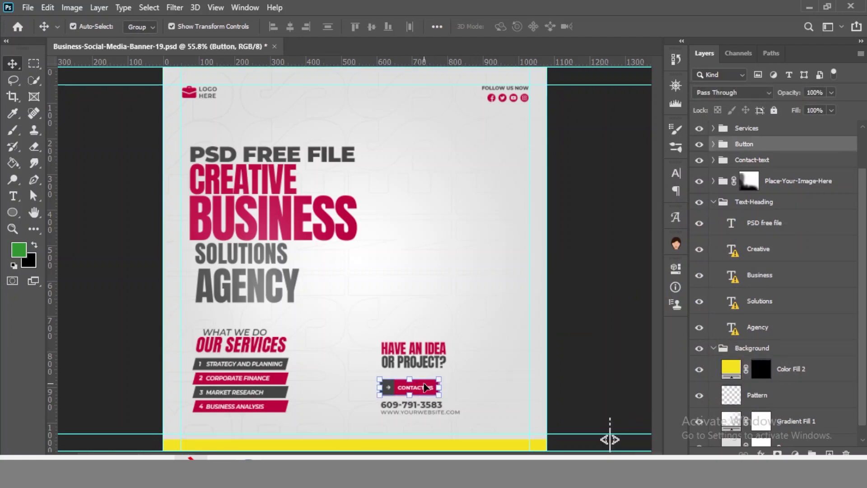
click(713, 144)
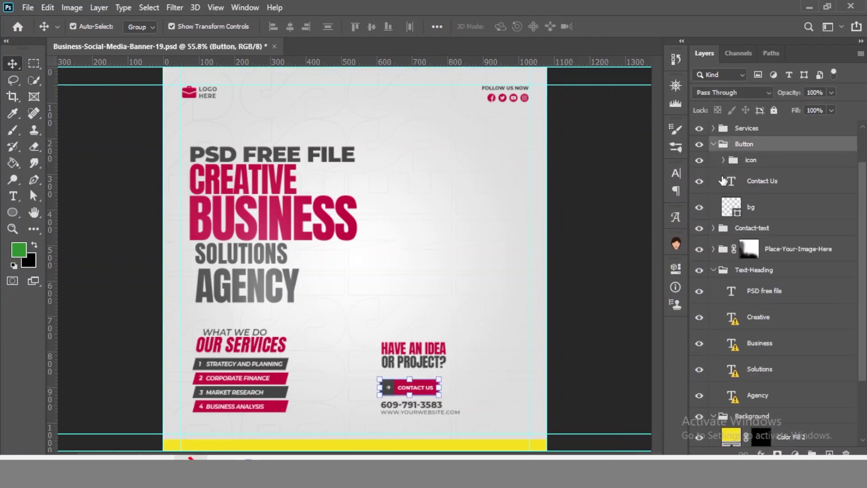
click(724, 159)
click(748, 188)
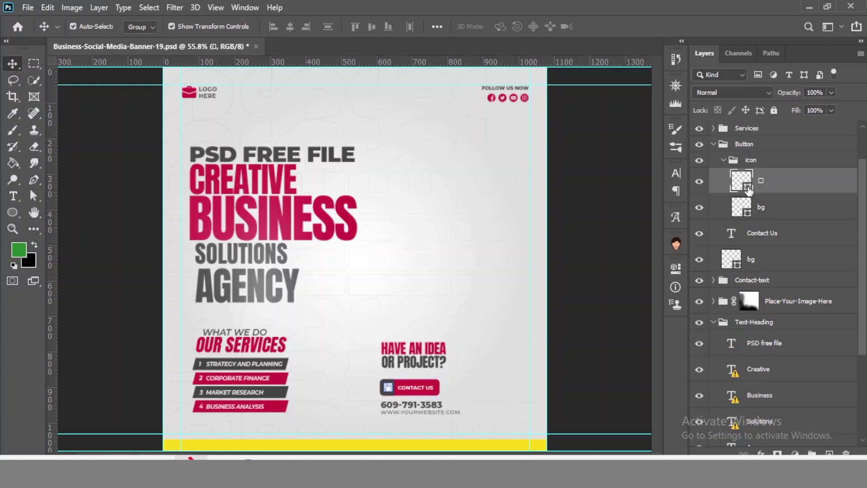
click(747, 207)
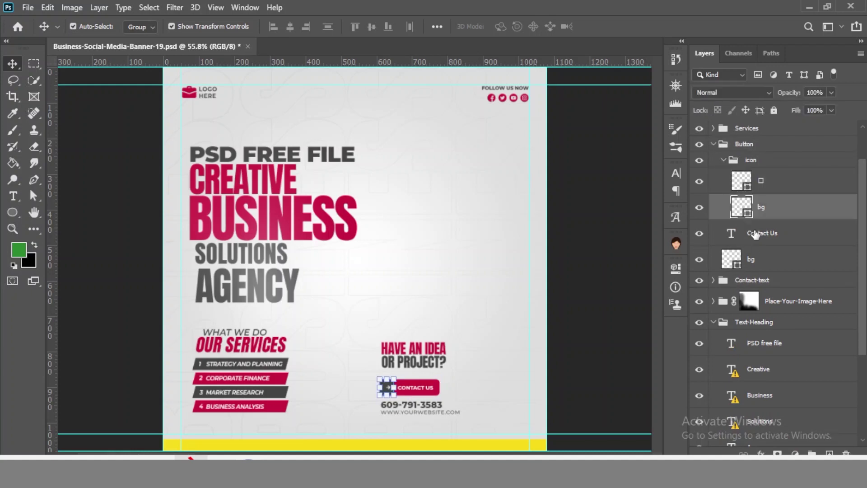
click(28, 8)
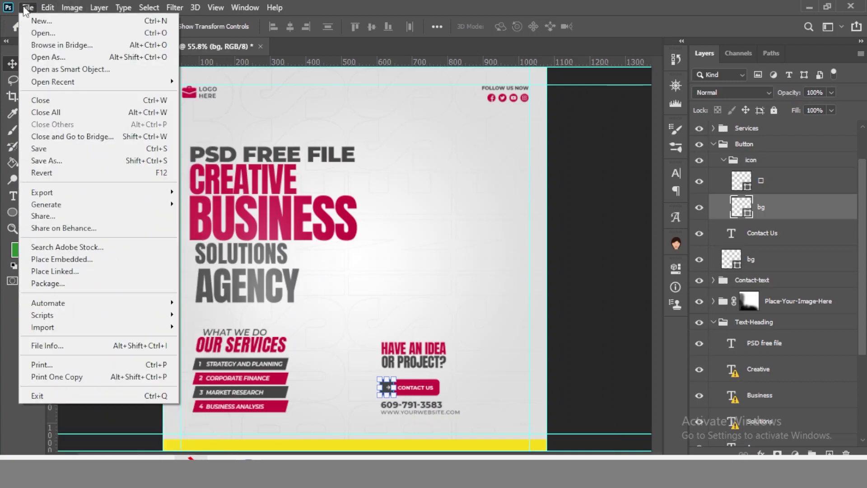
mouse_move(42, 193)
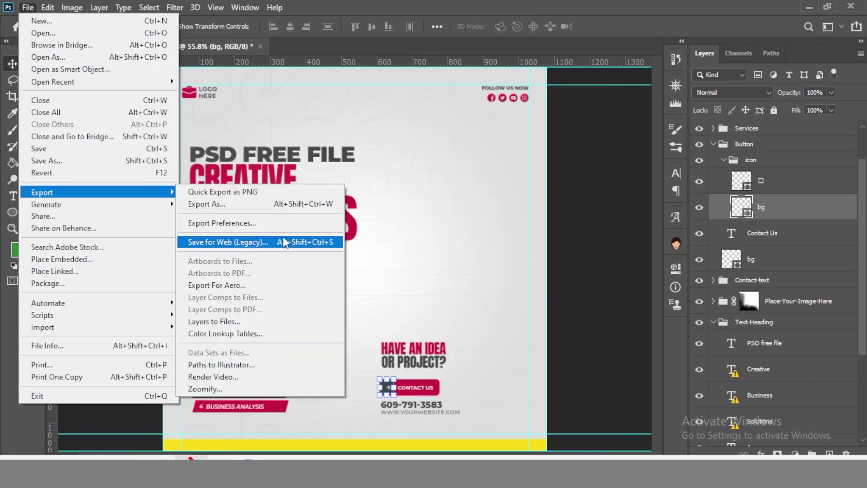
- Export the banner as a JPG named 'testing file 2.jpg'
click(270, 202)
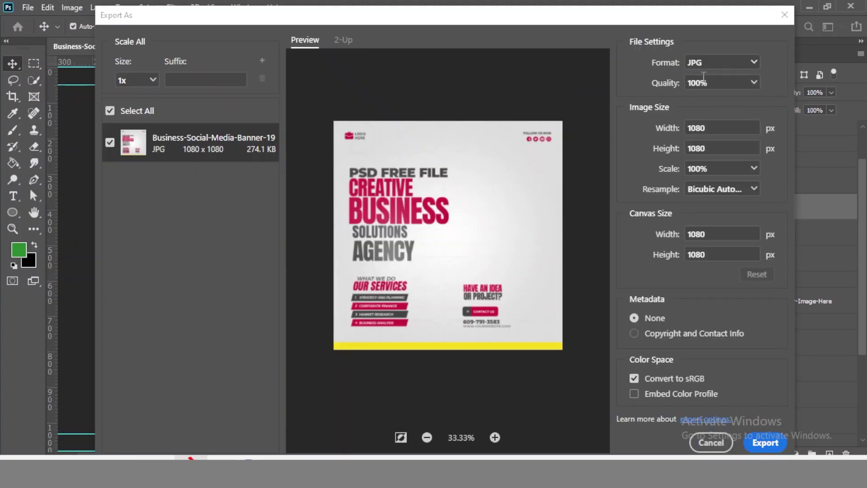
click(719, 70)
click(698, 100)
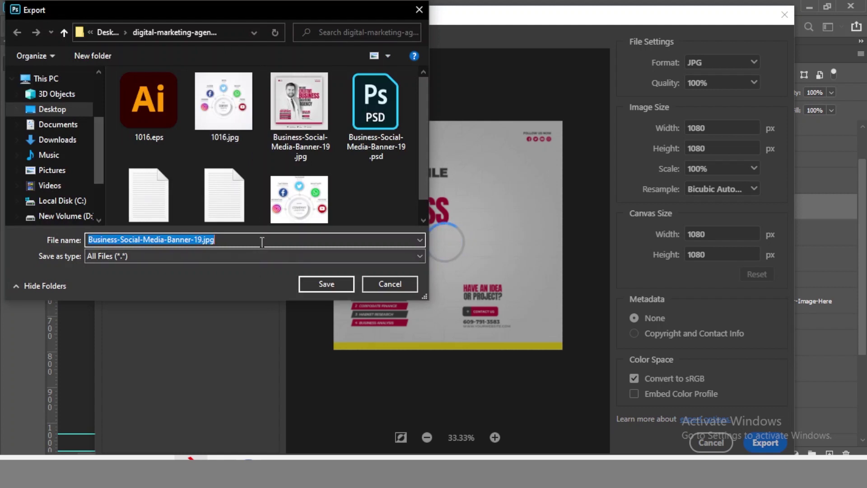
text(te)
key(Down)
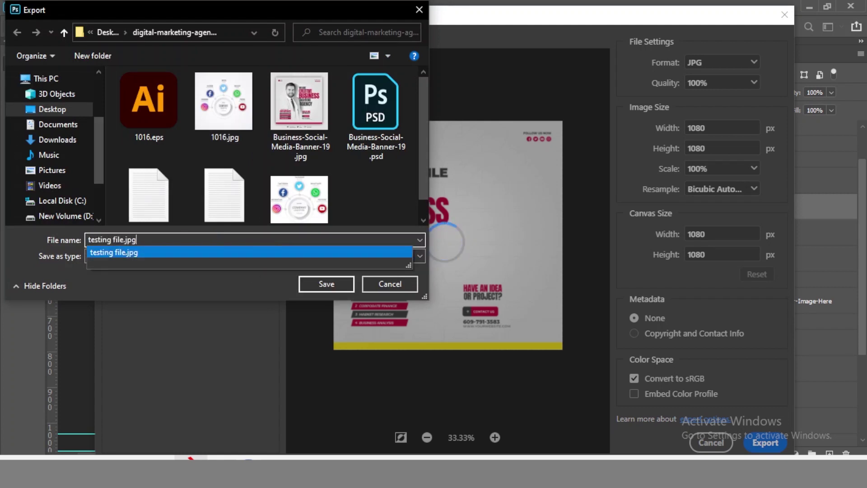
key(Return)
text(2\)
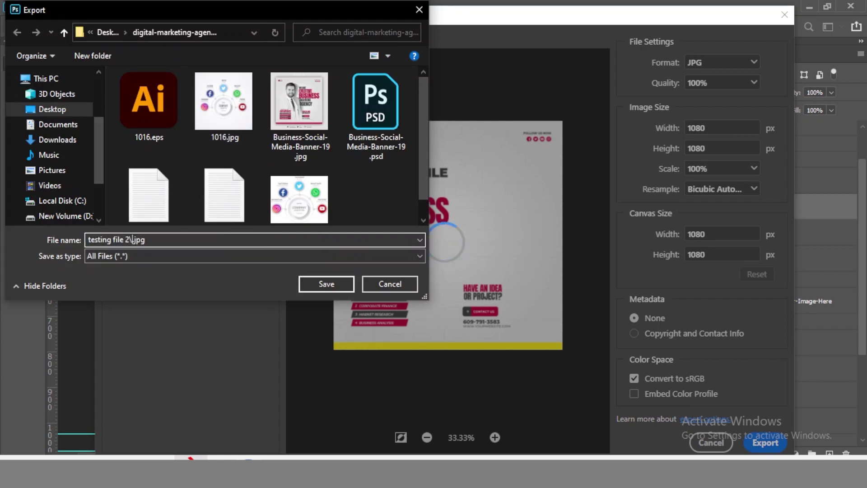
key(Return)
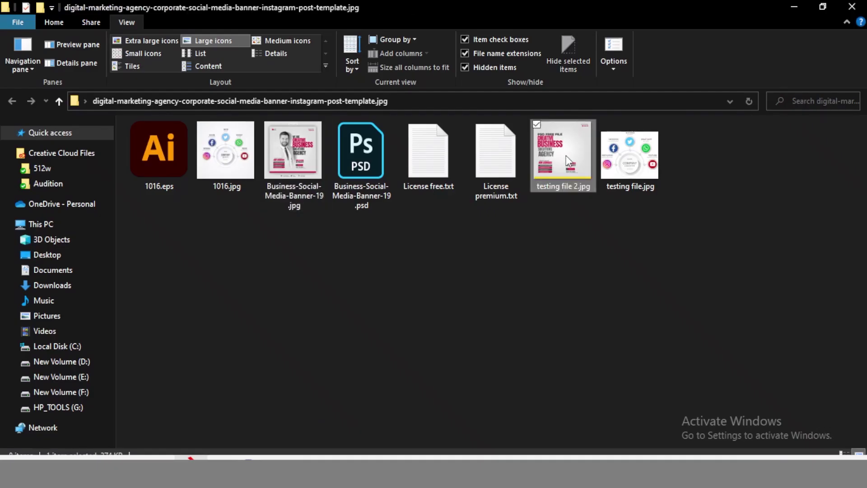
- View testing file 2.jpg in the image viewer, then close it
click(565, 155)
double_click(565, 155)
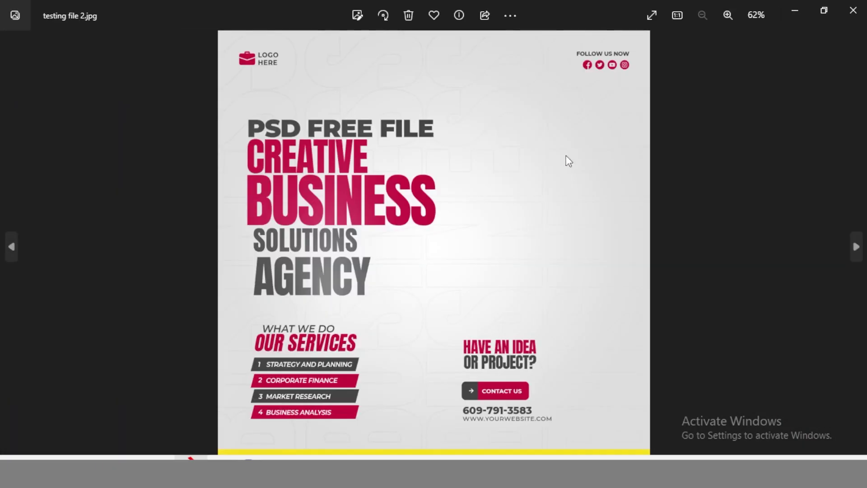
scroll(568, 162, down, 1)
scroll(568, 161, up, 1)
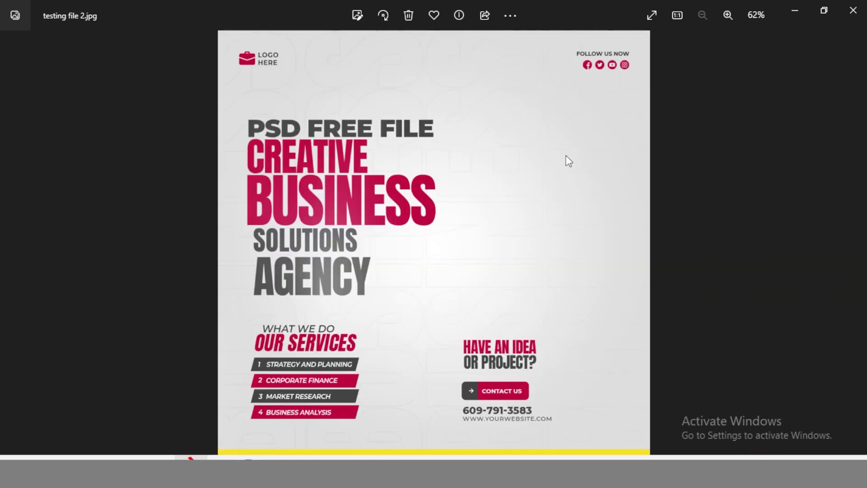
click(864, 13)
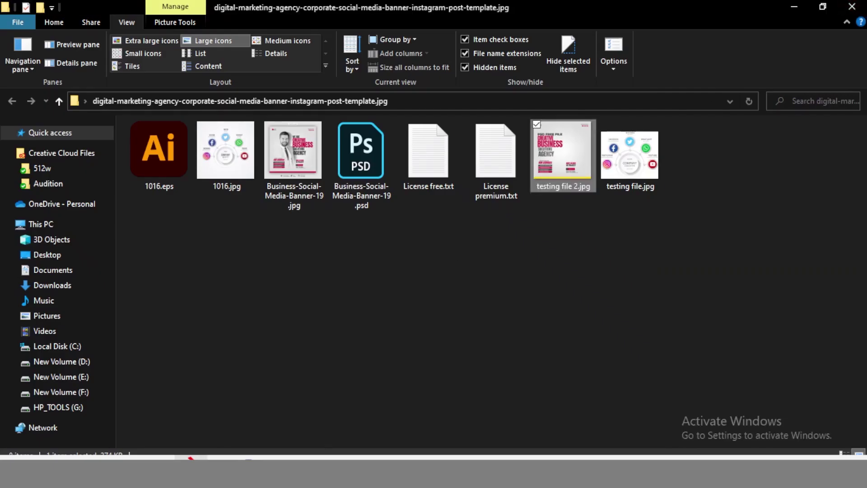